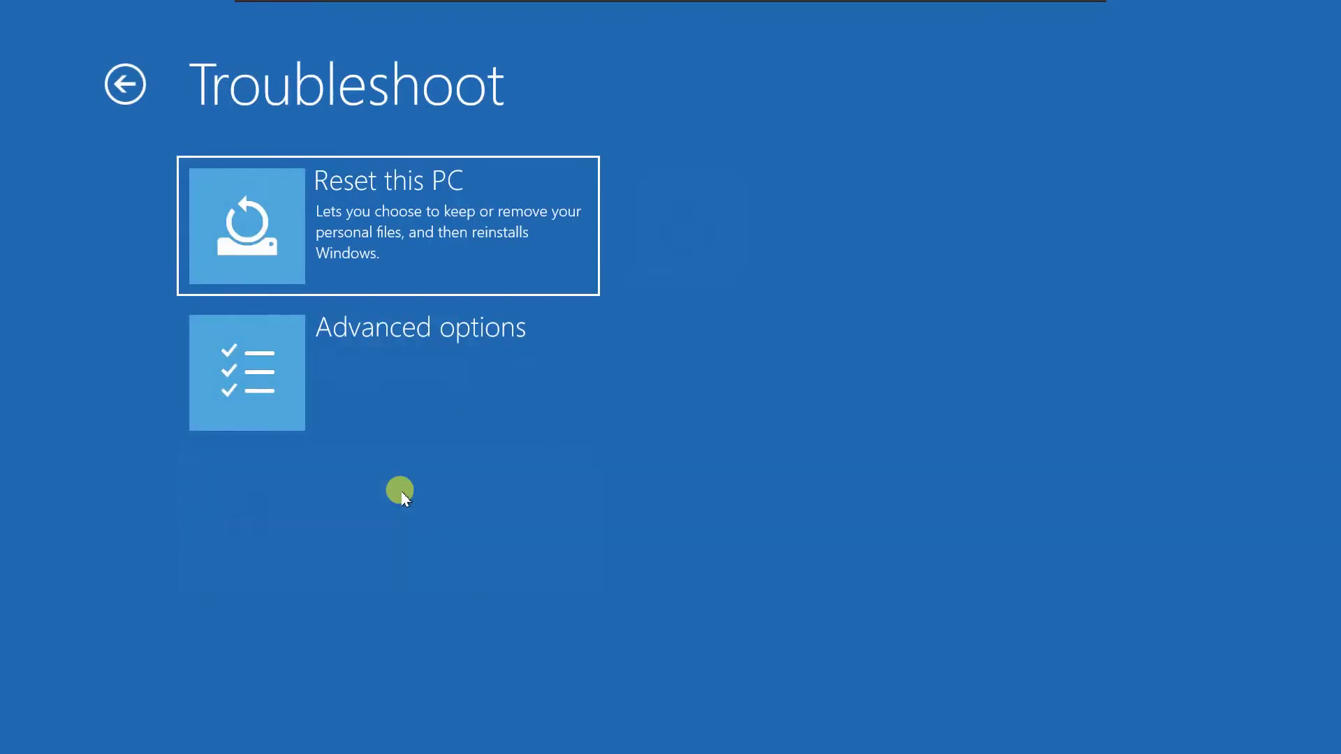
Navigate from Troubleshoot through Advanced options to the Startup Settings page
{"action": "left_click", "coordinate": [454, 357]}
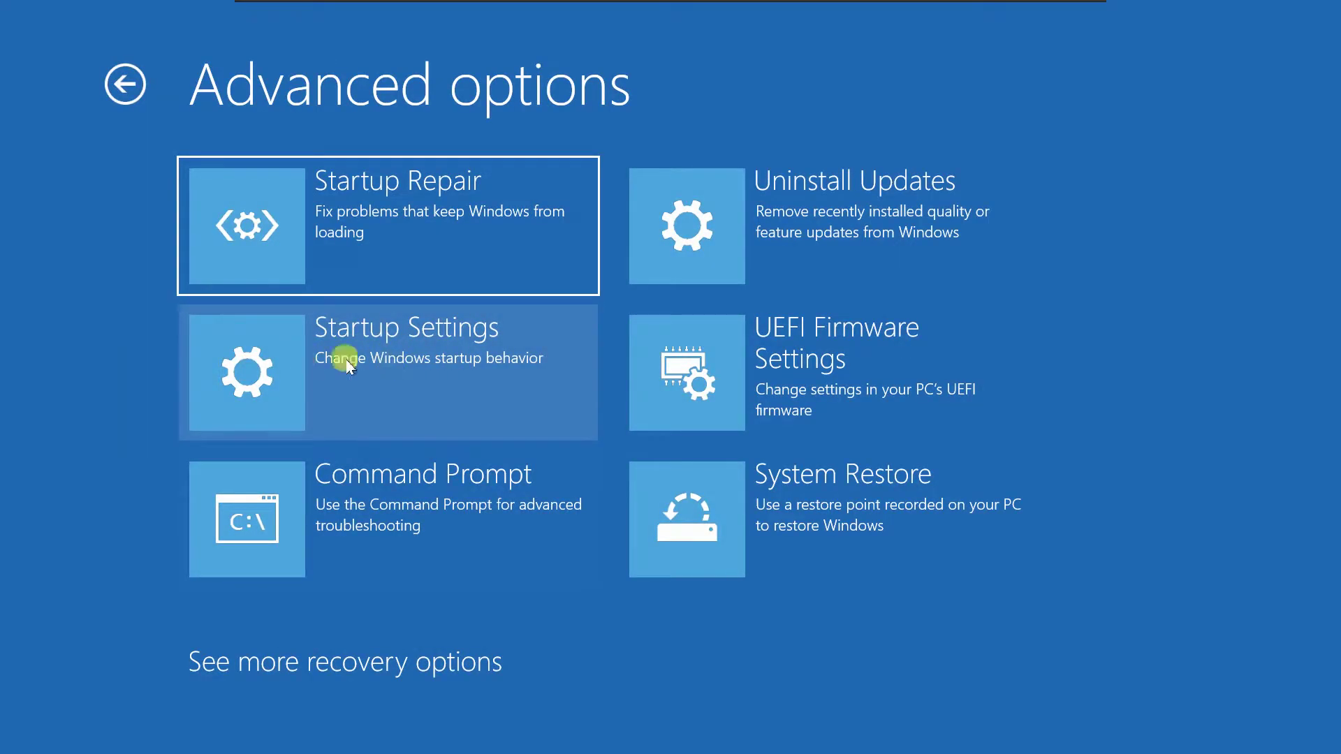
{"action": "left_click", "coordinate": [425, 359]}
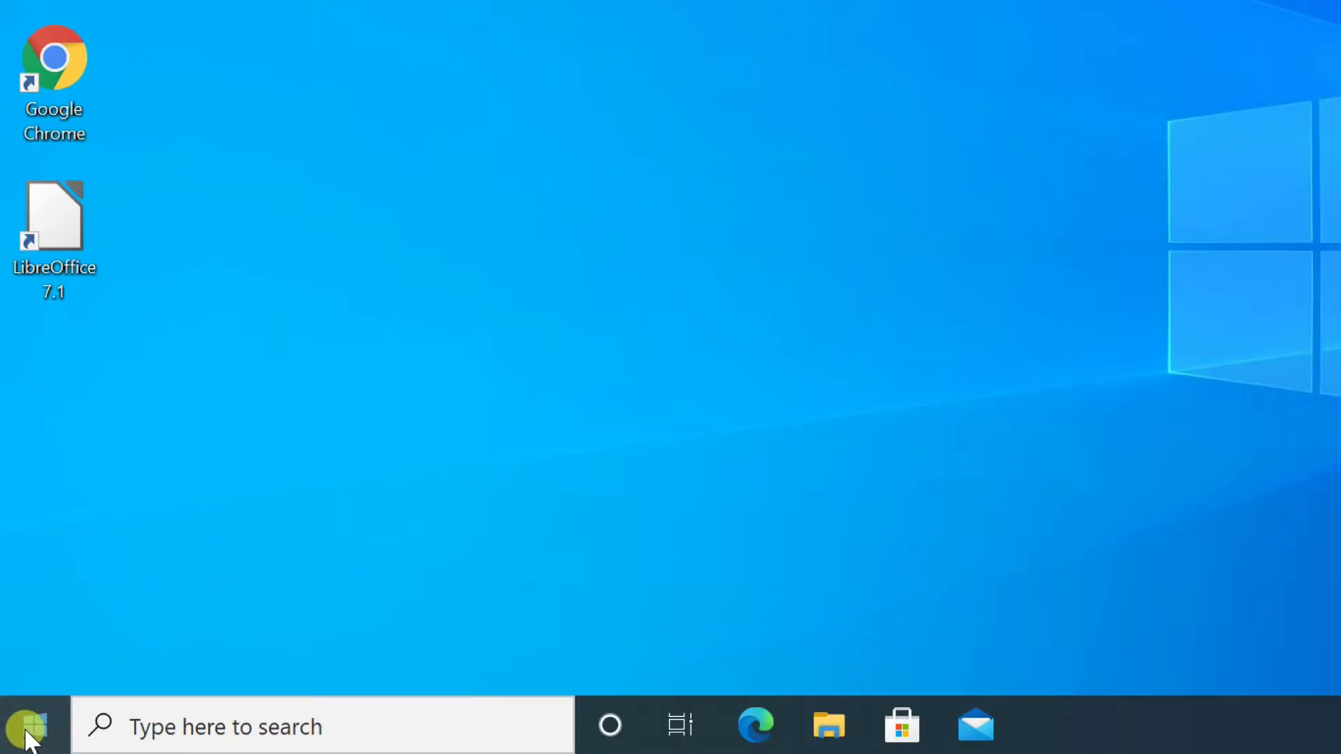
Restart into advanced startup via Settings > Update & Security > Recovery > Restart now
{"action": "left_click", "coordinate": [28, 733]}
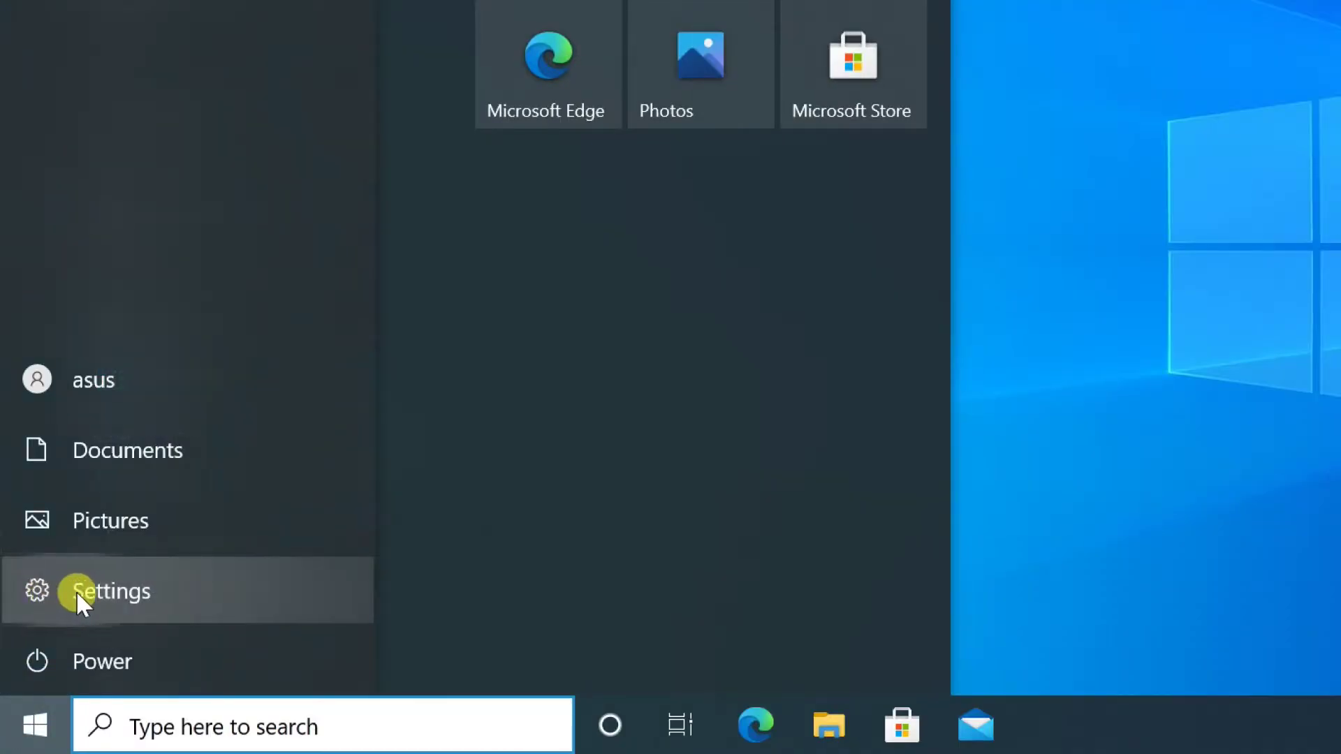
{"action": "mouse_move", "coordinate": [37, 591]}
{"action": "left_click", "coordinate": [77, 591]}
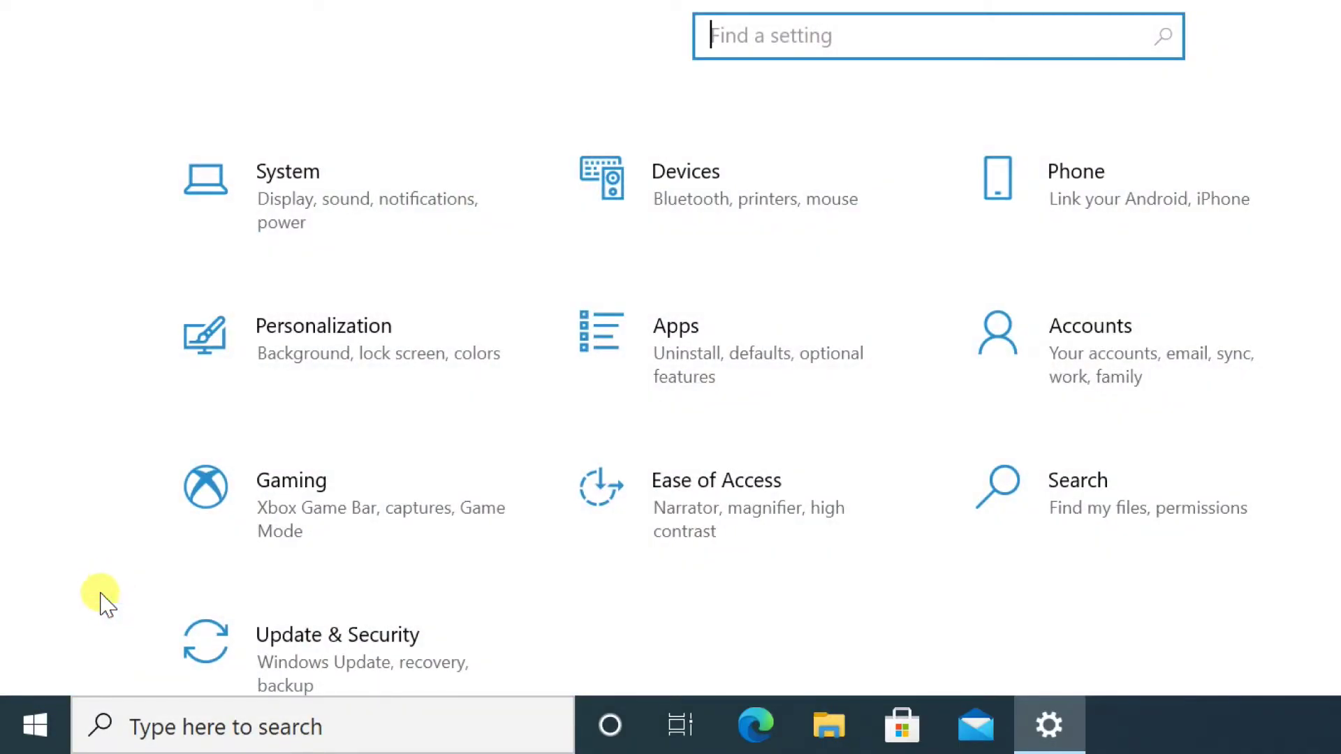
{"action": "scroll", "coordinate": [140, 569], "scroll_direction": "down", "scroll_amount": 3}
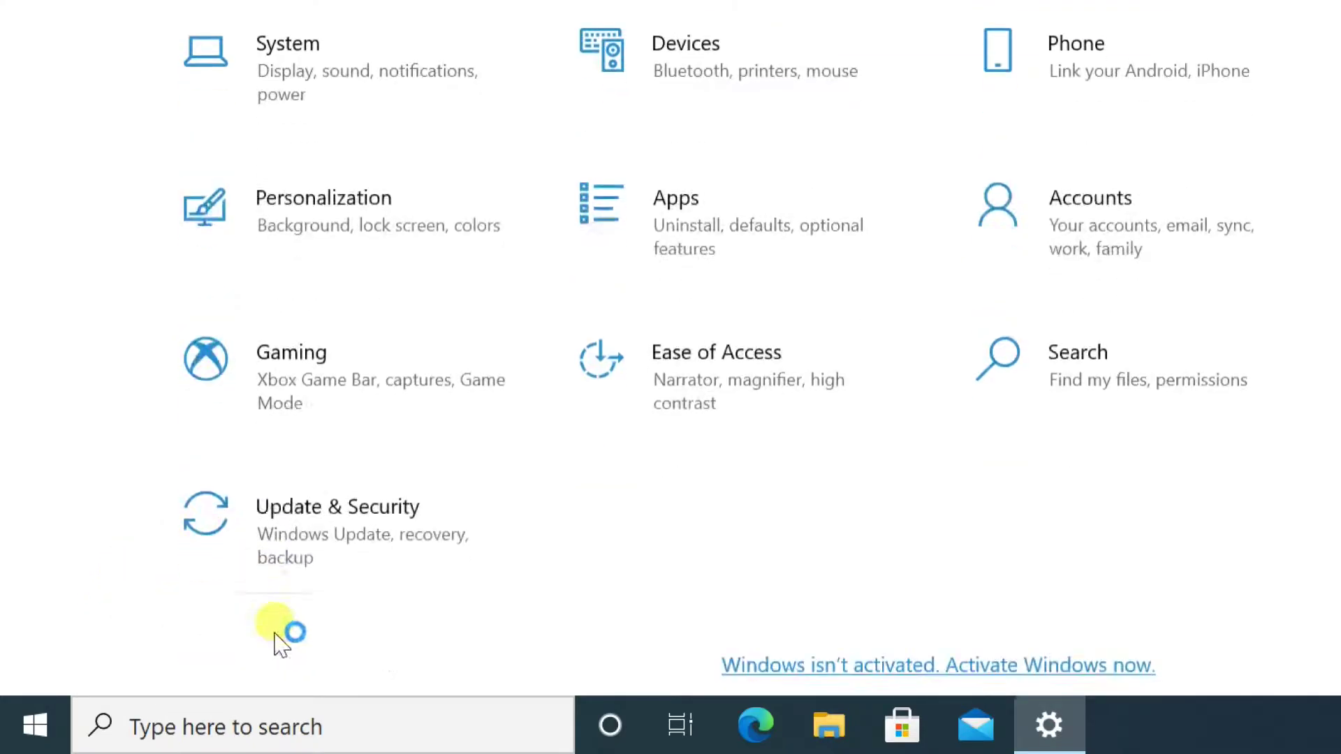
{"action": "left_click", "coordinate": [319, 523]}
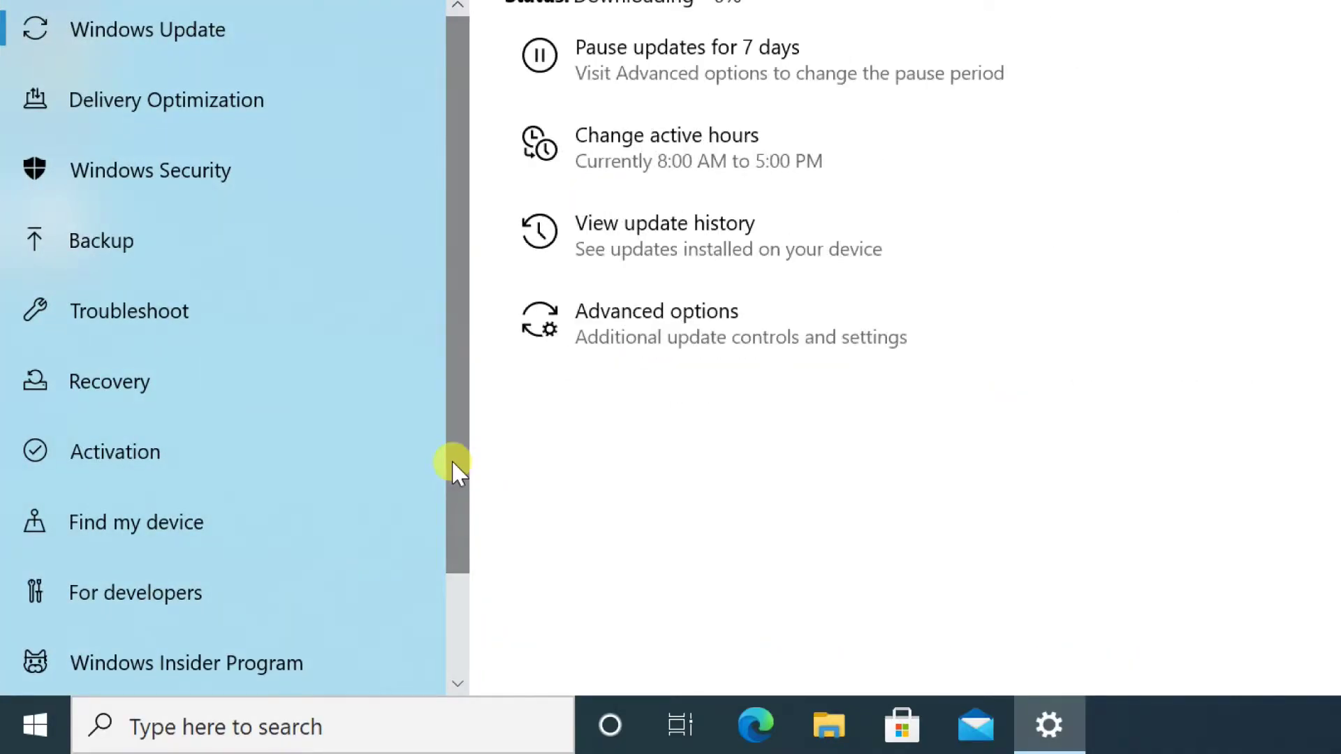
{"action": "left_click", "coordinate": [81, 393]}
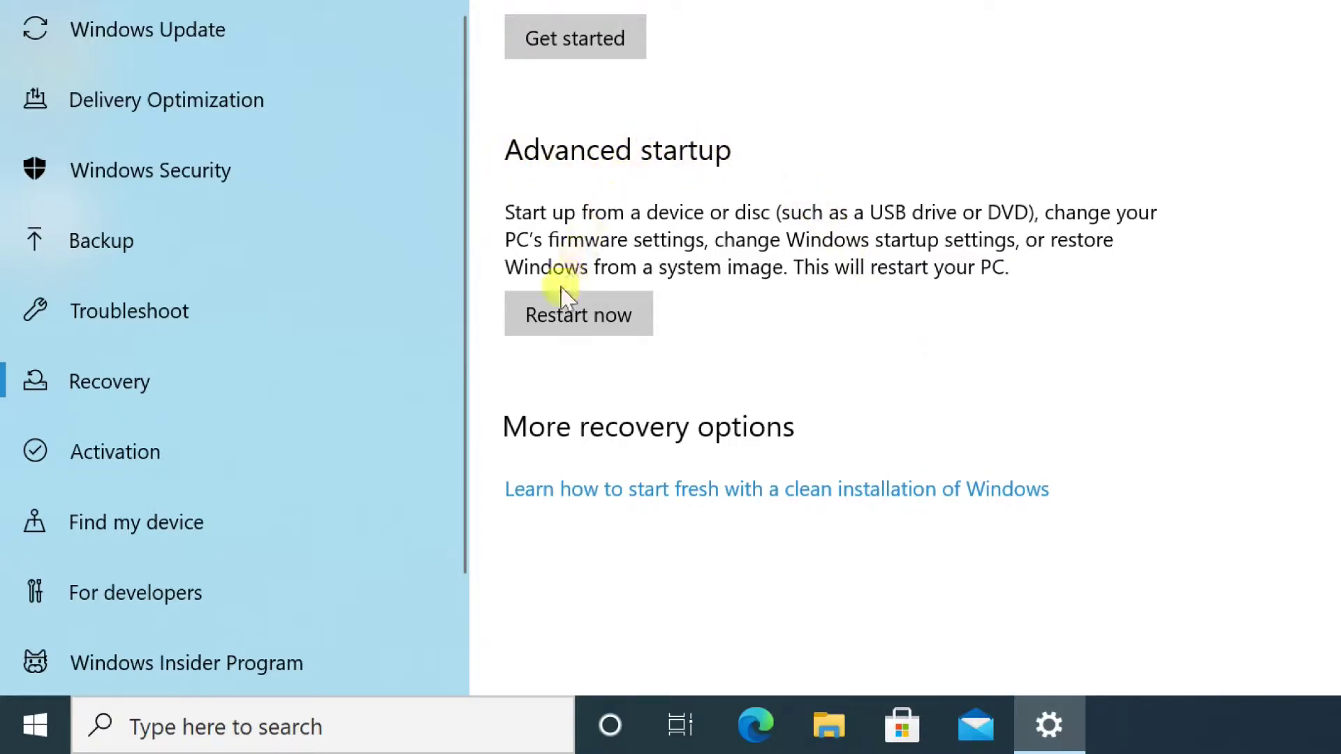
{"action": "left_click", "coordinate": [600, 322]}
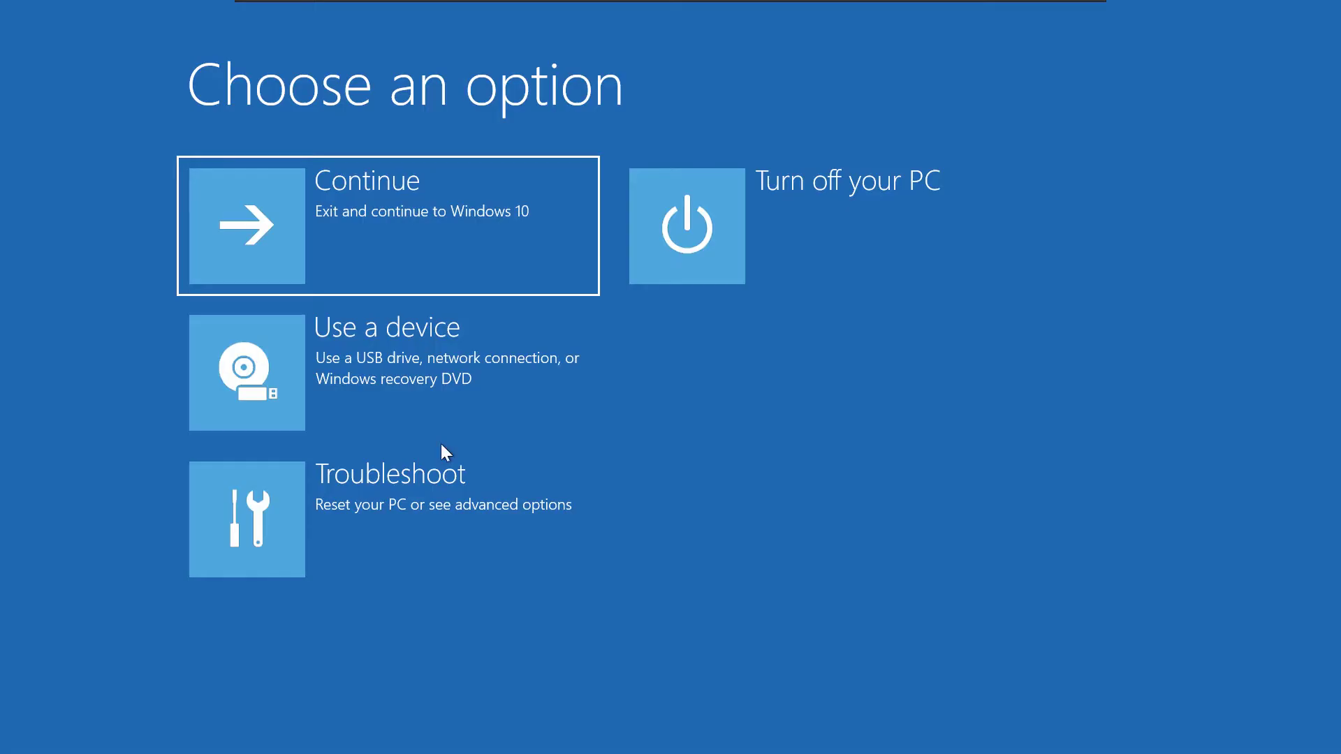
Go from Choose an option through Troubleshoot and Advanced options to Startup Settings
{"action": "left_click", "coordinate": [402, 495]}
{"action": "left_click", "coordinate": [402, 495]}
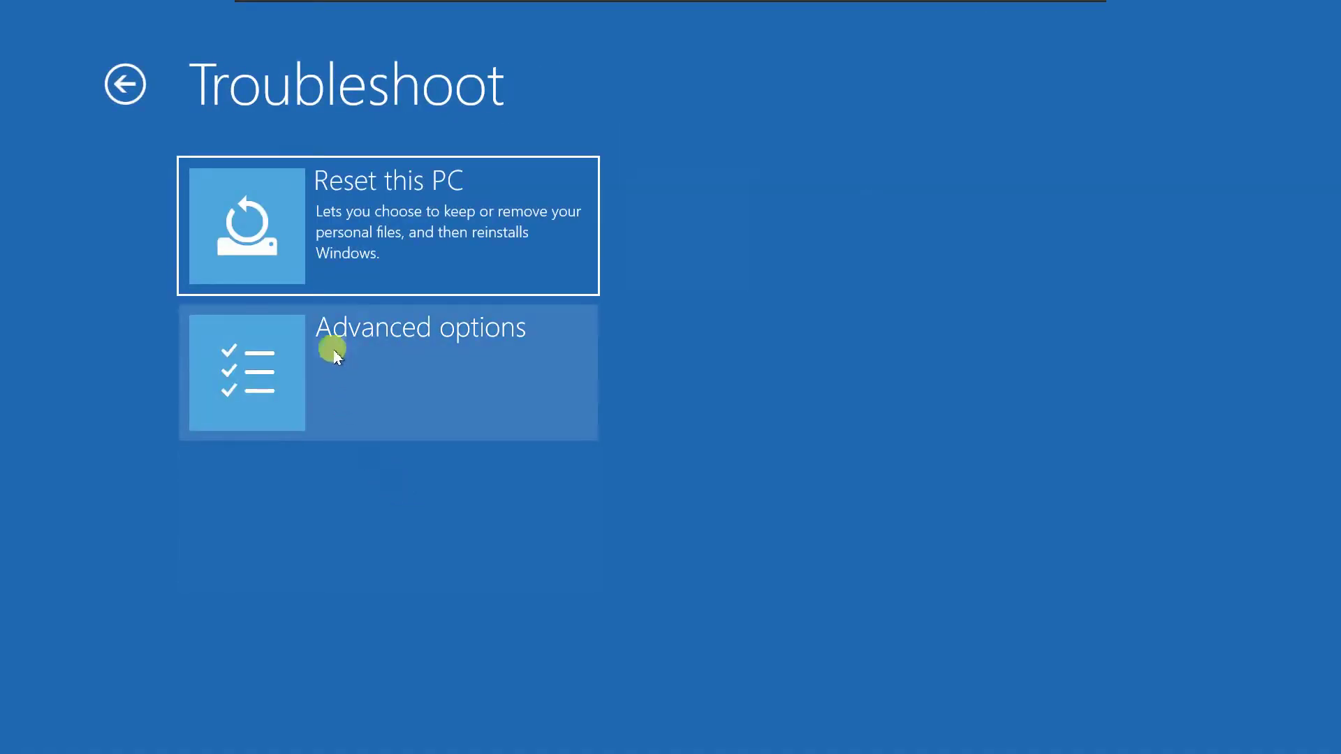
{"action": "left_click", "coordinate": [452, 356]}
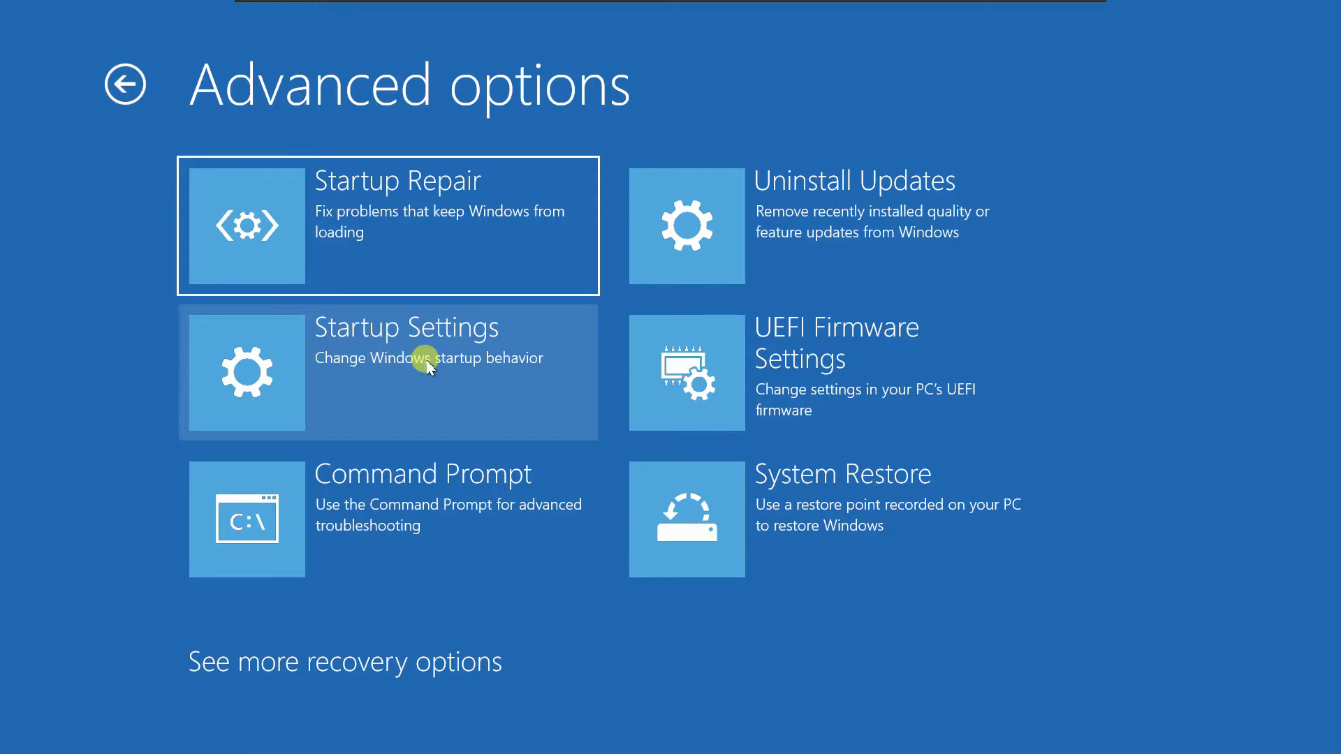
{"action": "left_click", "coordinate": [427, 362]}
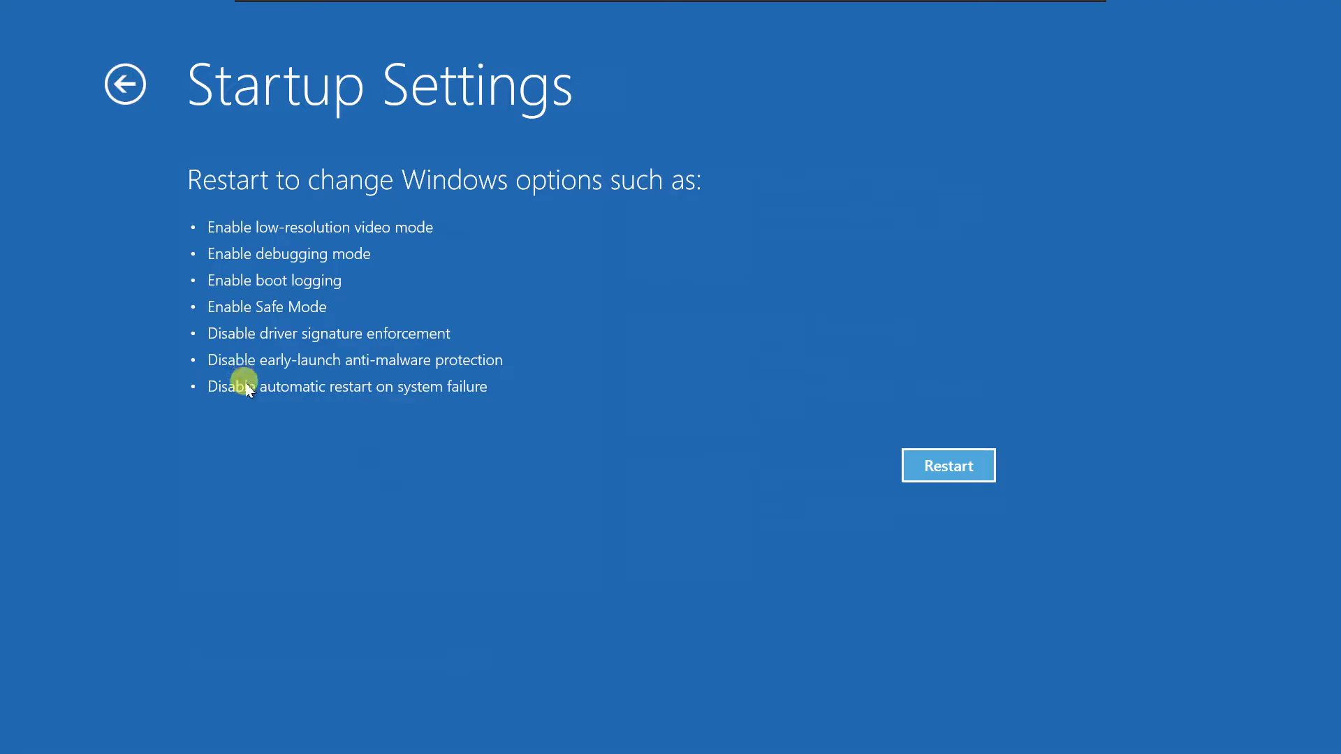
Restart to the numbered startup options menu and dismiss the lock screen afterwards
{"action": "left_click", "coordinate": [943, 474]}
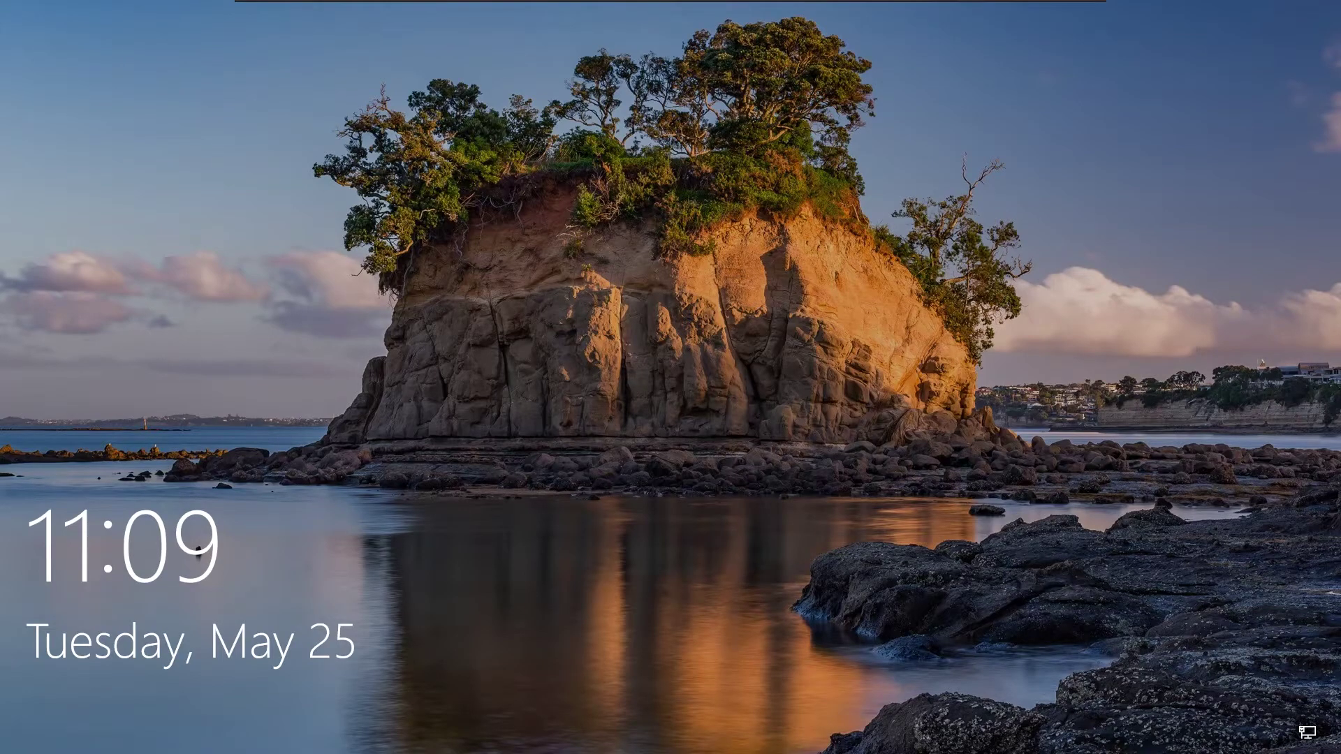
{"action": "left_click", "coordinate": [696, 500]}
Sign in and launch Command Prompt from the taskbar search for 'cmd'
{"action": "key", "text": "Return"}
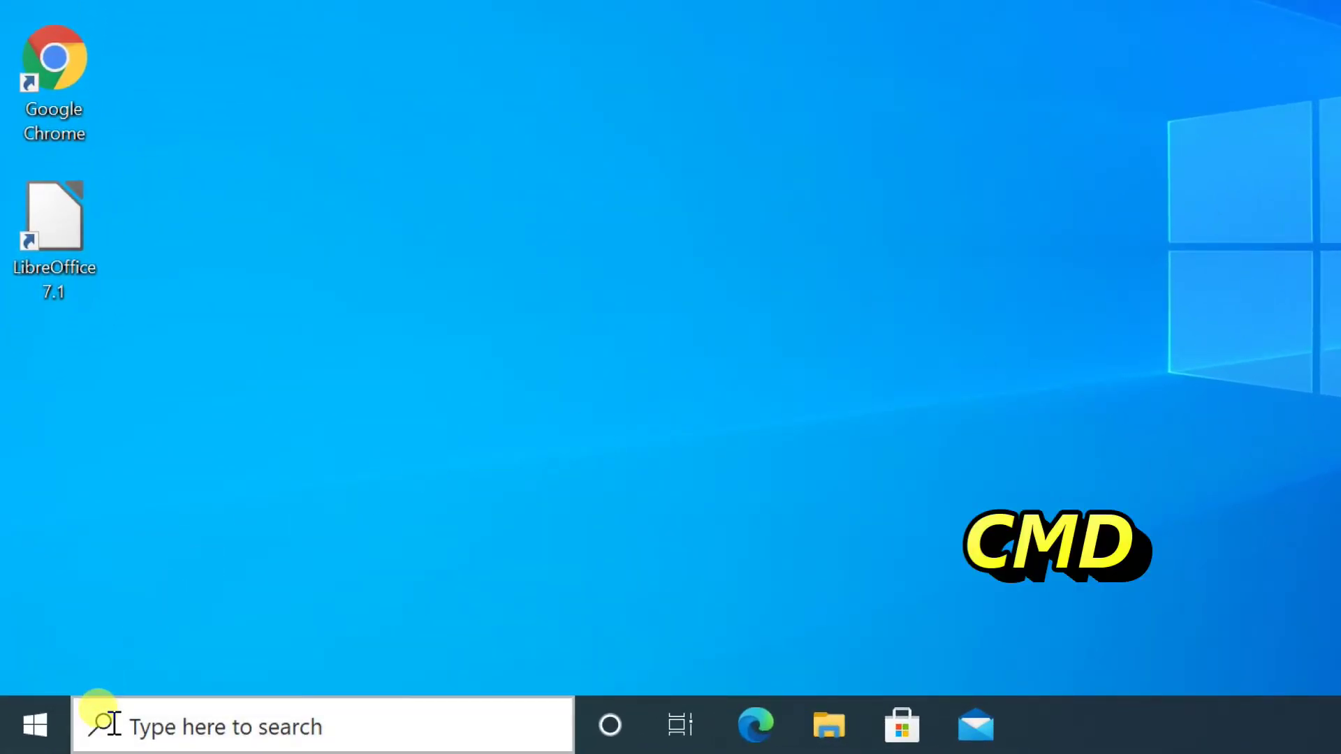
{"action": "left_click", "coordinate": [110, 725]}
{"action": "type", "text": "cm"}
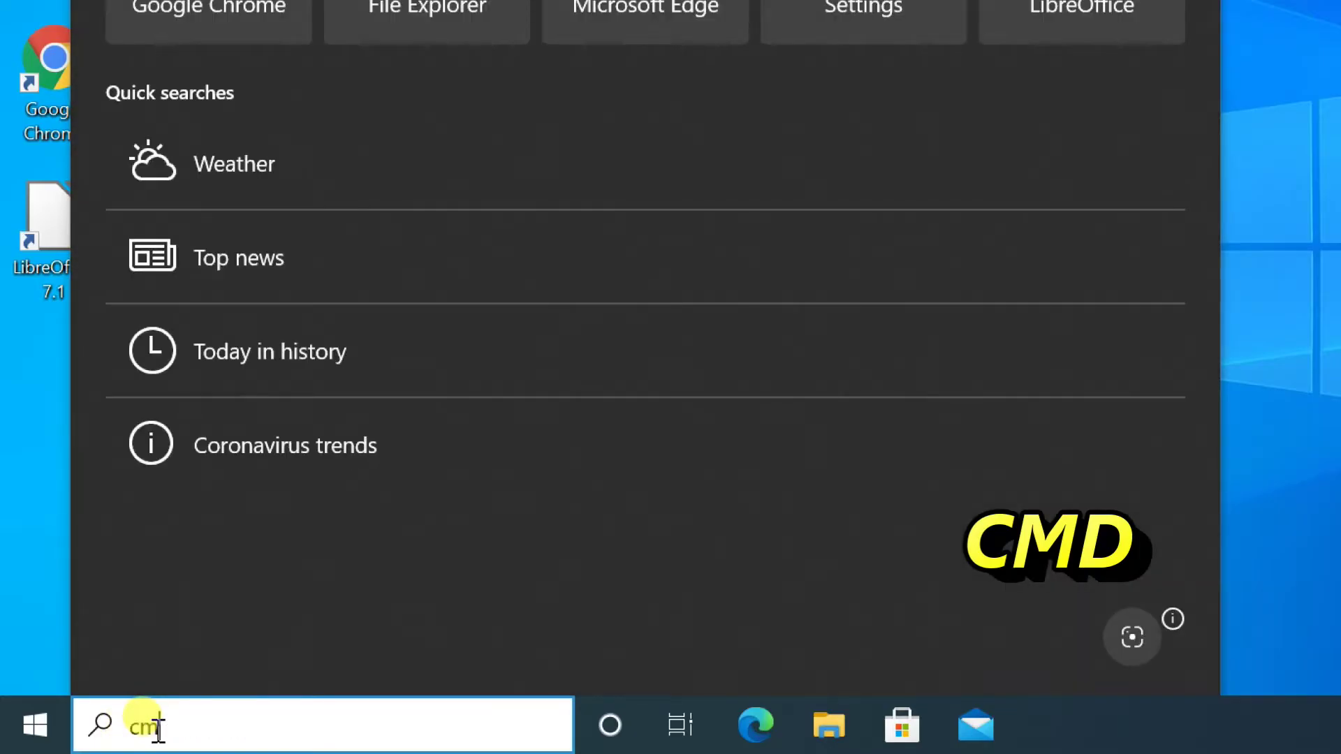
{"action": "type", "text": "d"}
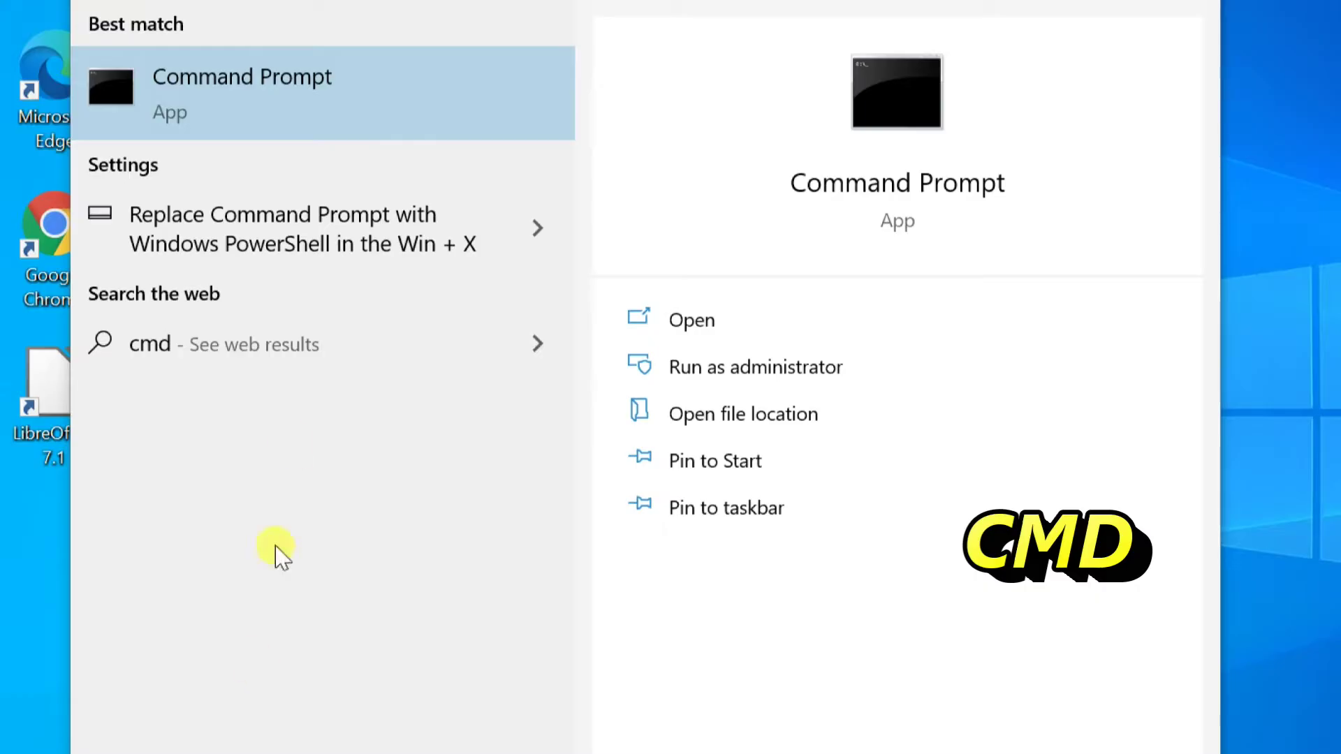
{"action": "left_click", "coordinate": [307, 87]}
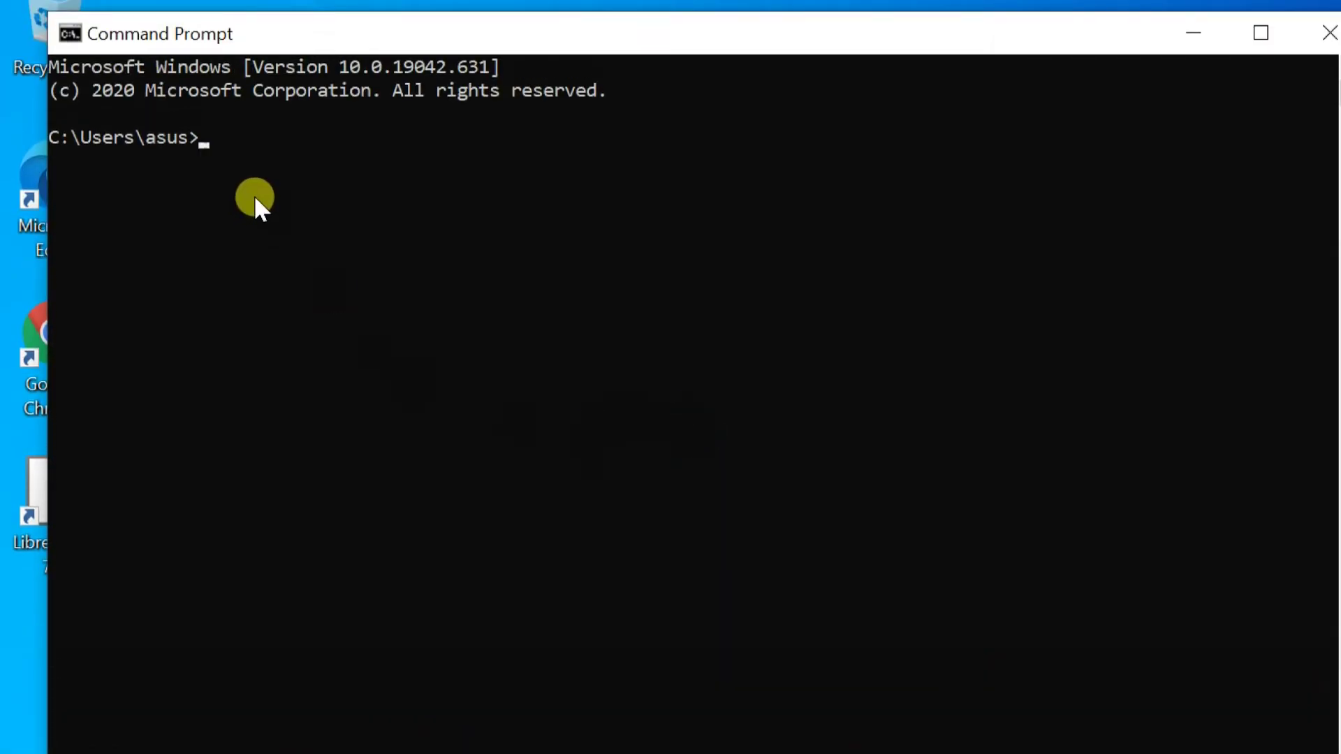
{"action": "type", "text": "s"}
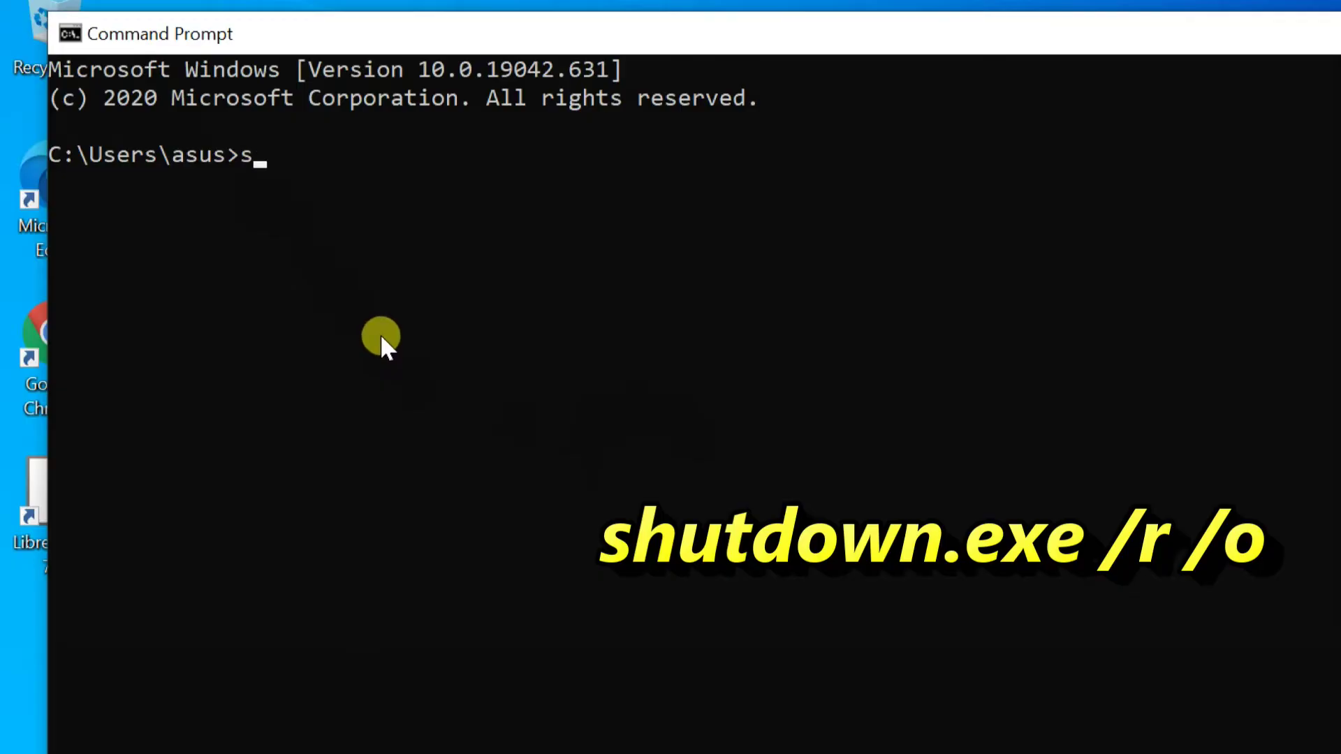
{"action": "type", "text": "hutdown"}
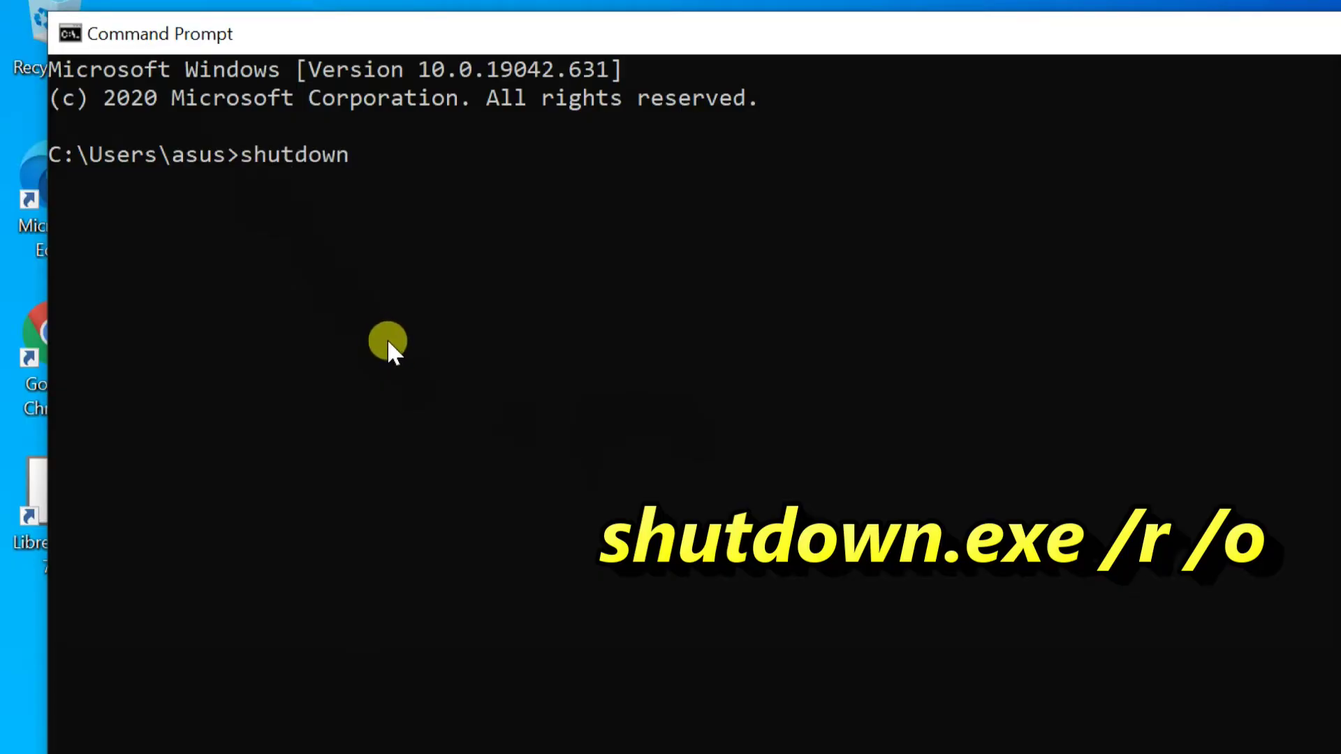
{"action": "type", "text": ".exe /"}
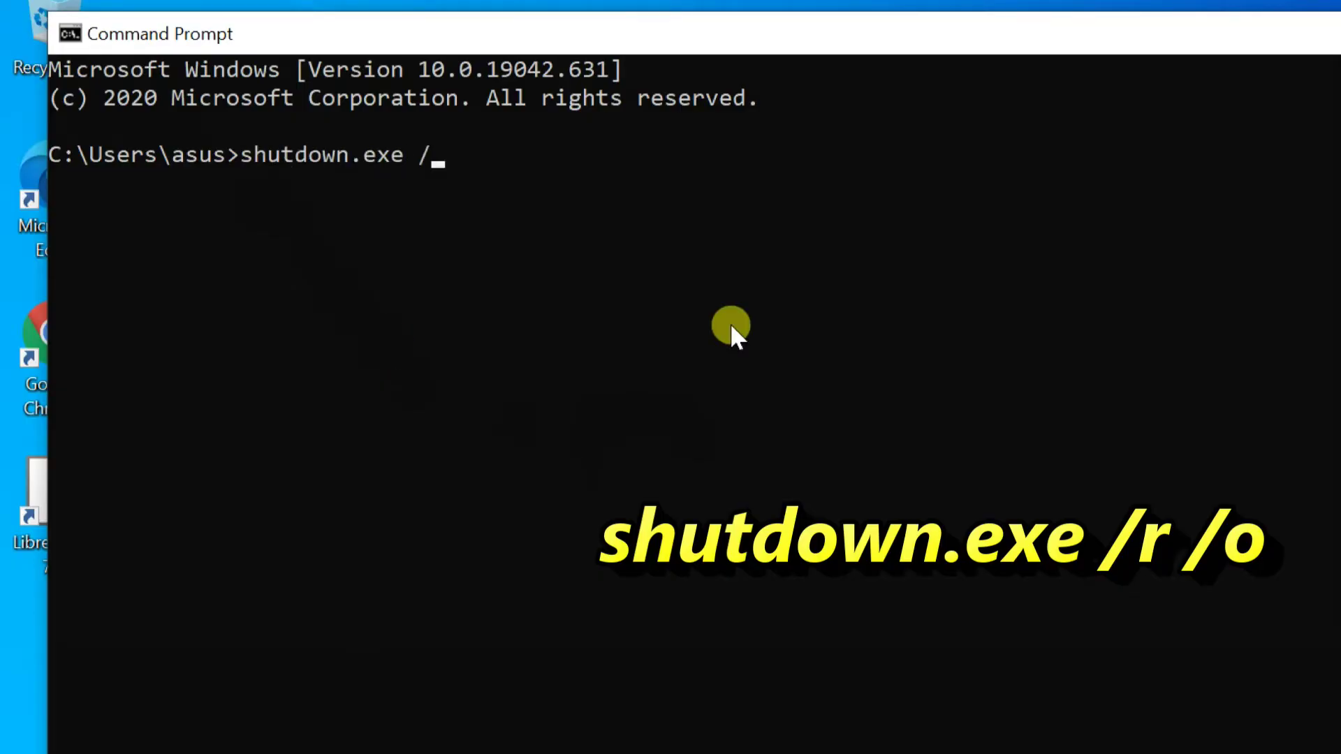
{"action": "type", "text": "r /"}
{"action": "type", "text": "o"}
Run shutdown.exe /r /o and close the sign-out notice so Windows restarts
{"action": "key", "text": "Return"}
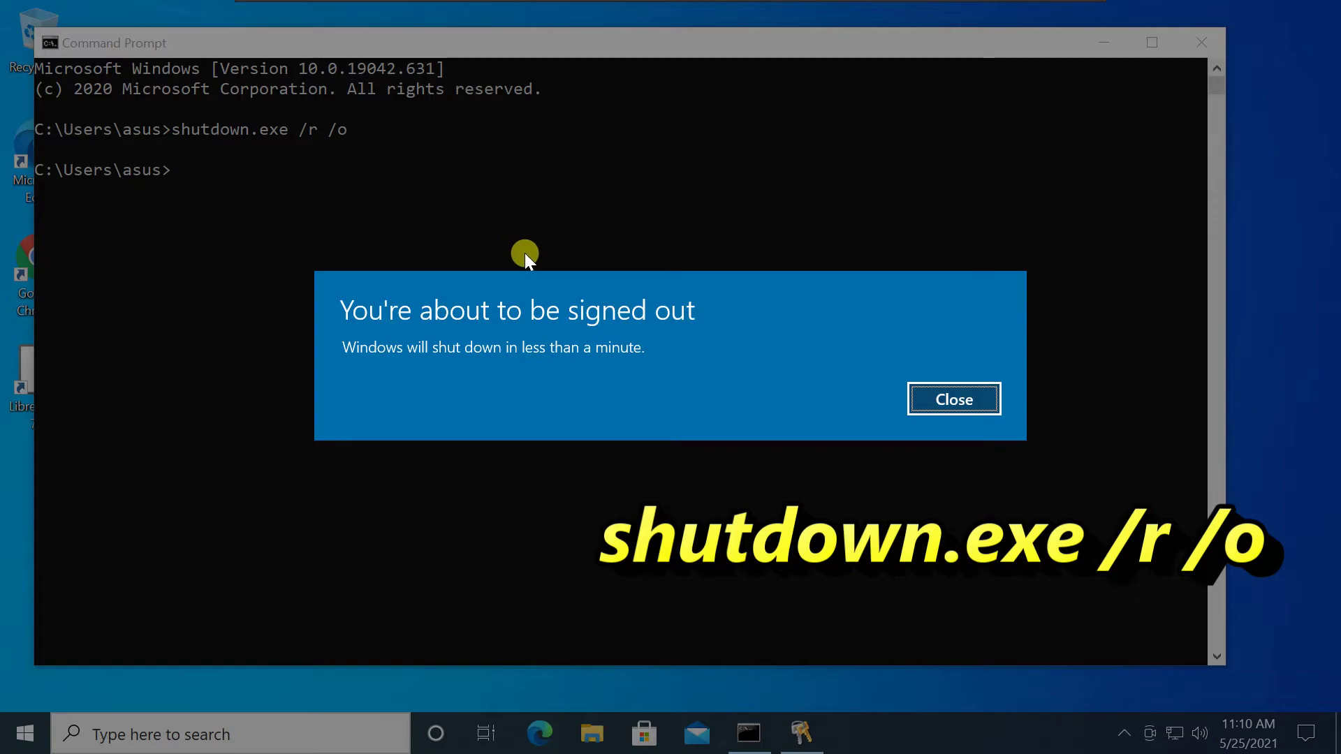
{"action": "left_click", "coordinate": [922, 397]}
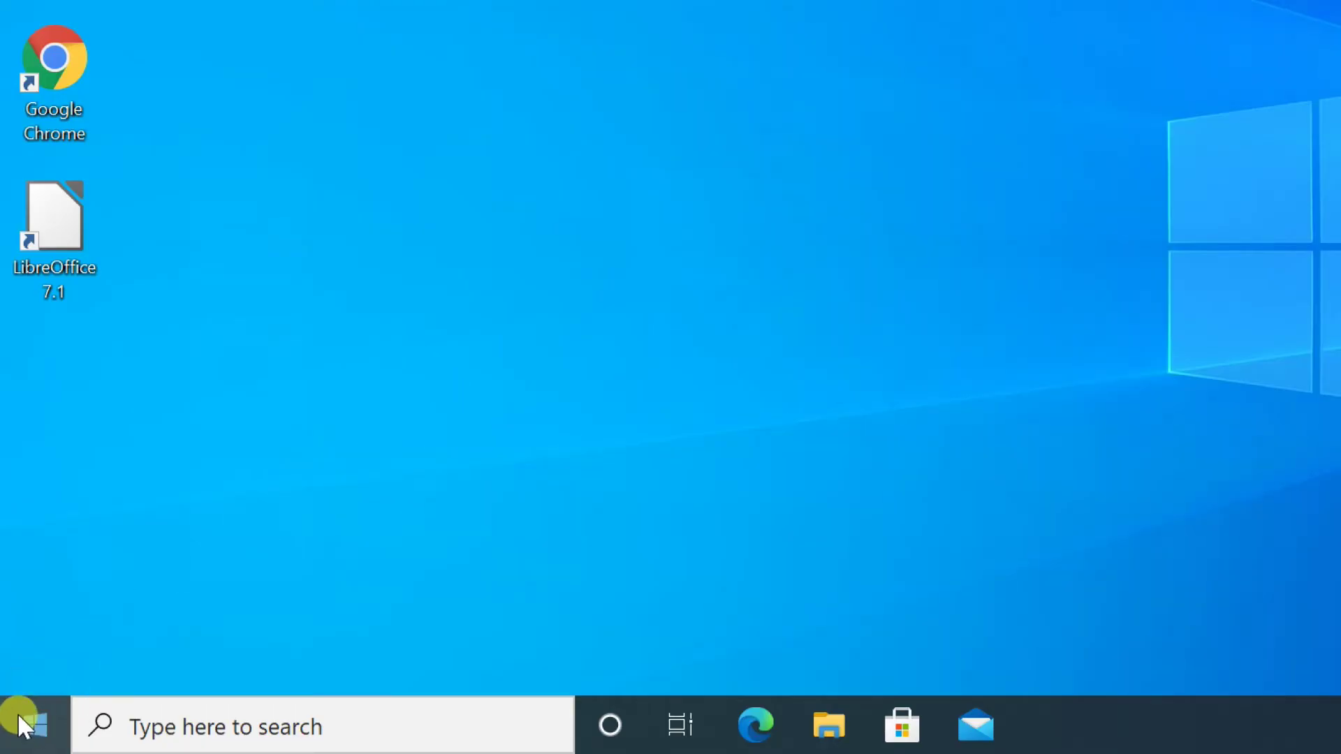
Run shutdown /r /o from the Run box and close the sign-out warning to restart
{"action": "right_click", "coordinate": [17, 714]}
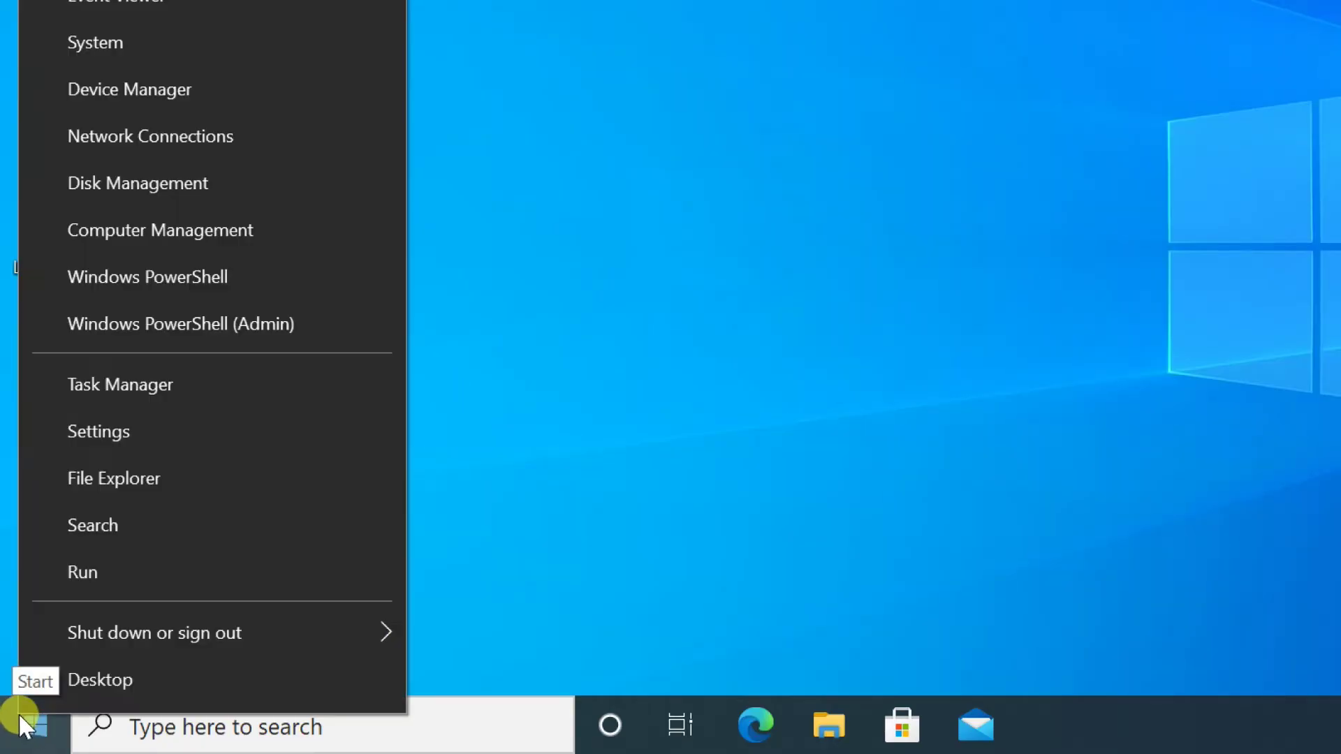
{"action": "left_click", "coordinate": [85, 577]}
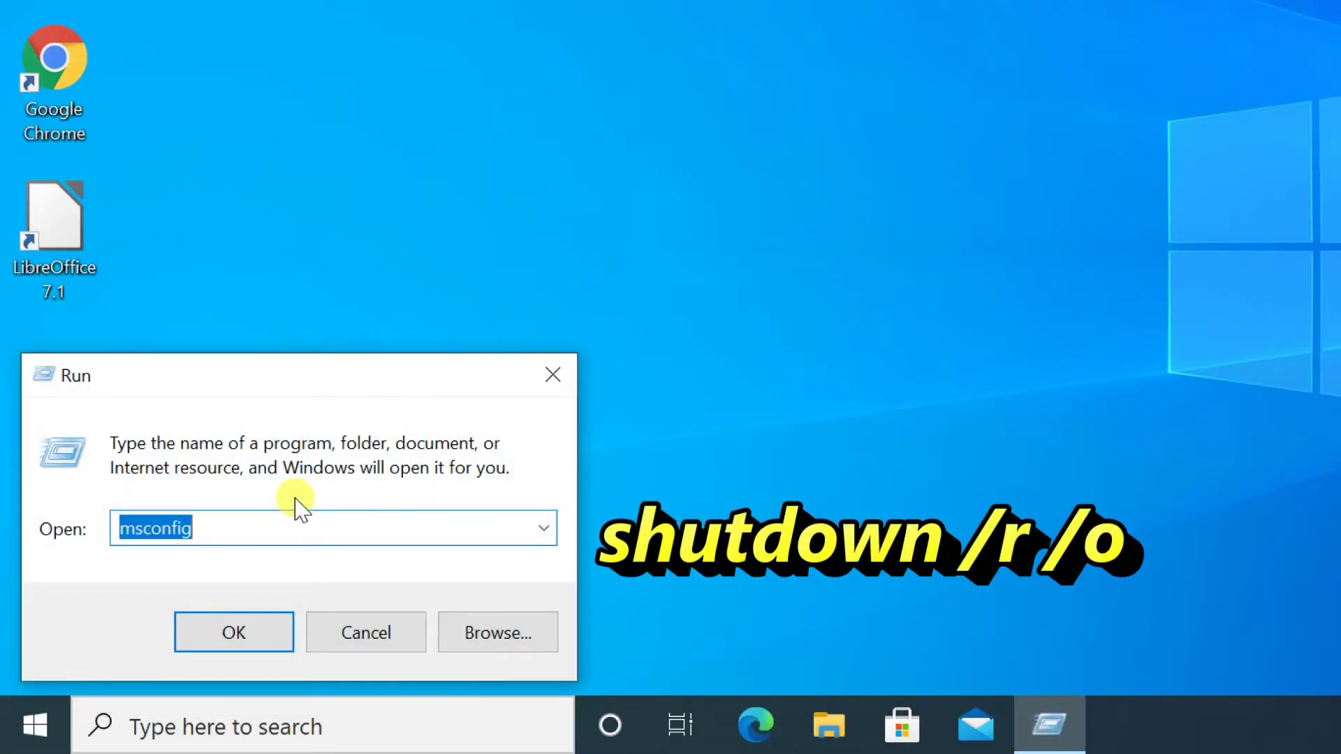
{"action": "key", "text": "BackSpace"}
{"action": "type", "text": "shut"}
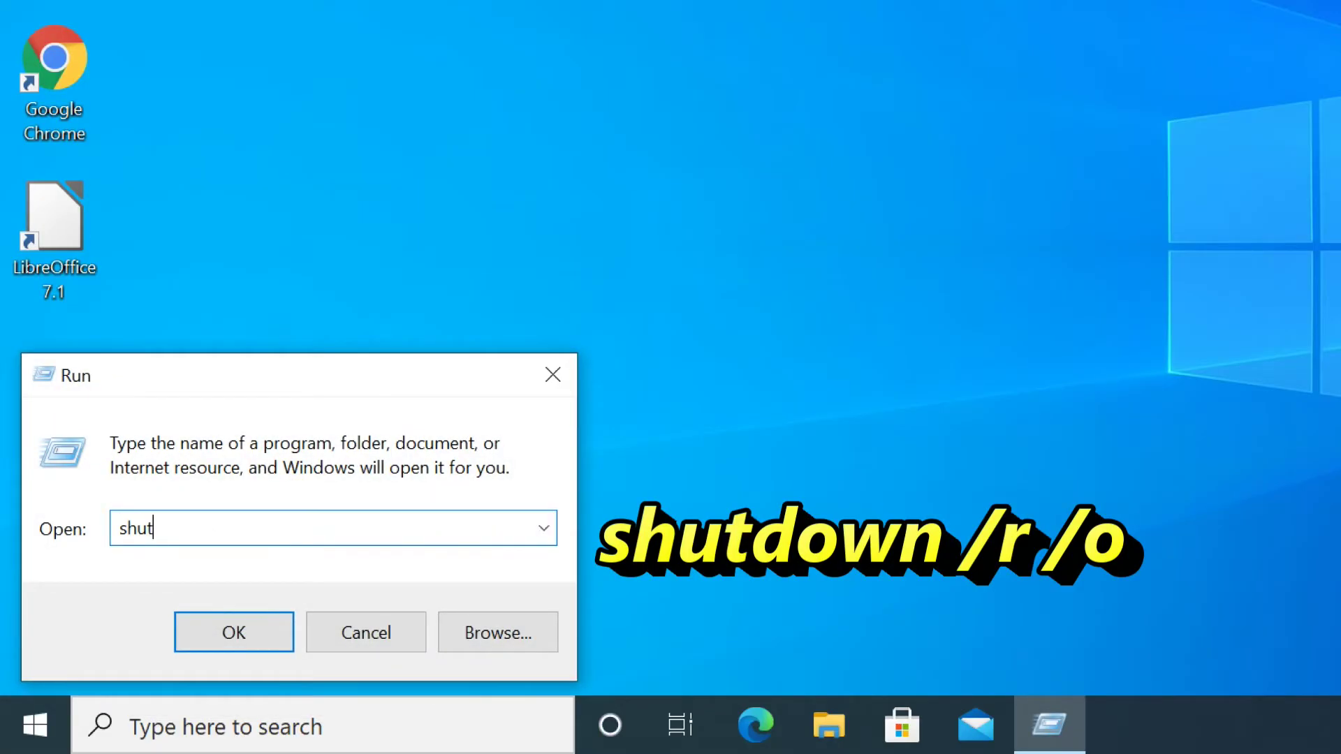
{"action": "type", "text": "down"}
{"action": "type", "text": " /r /"}
{"action": "type", "text": "o"}
{"action": "left_click", "coordinate": [240, 632]}
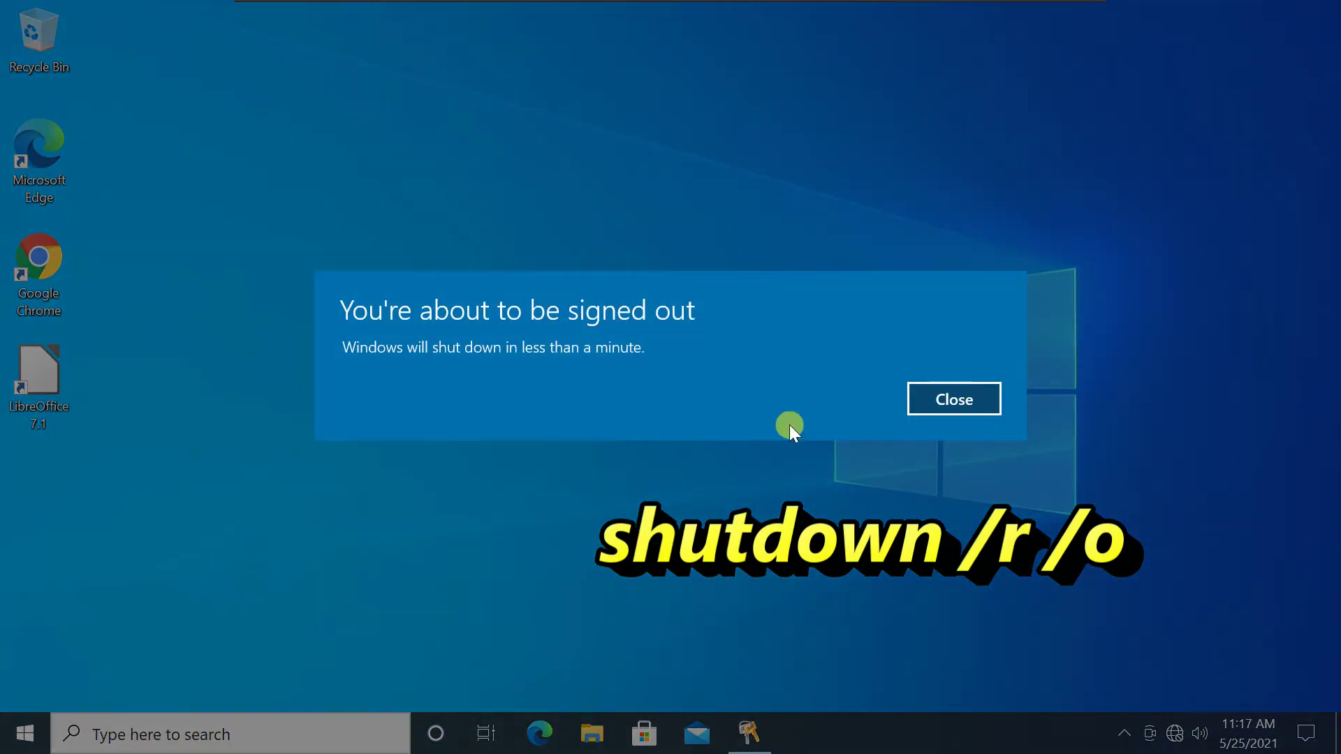
{"action": "left_click", "coordinate": [938, 399]}
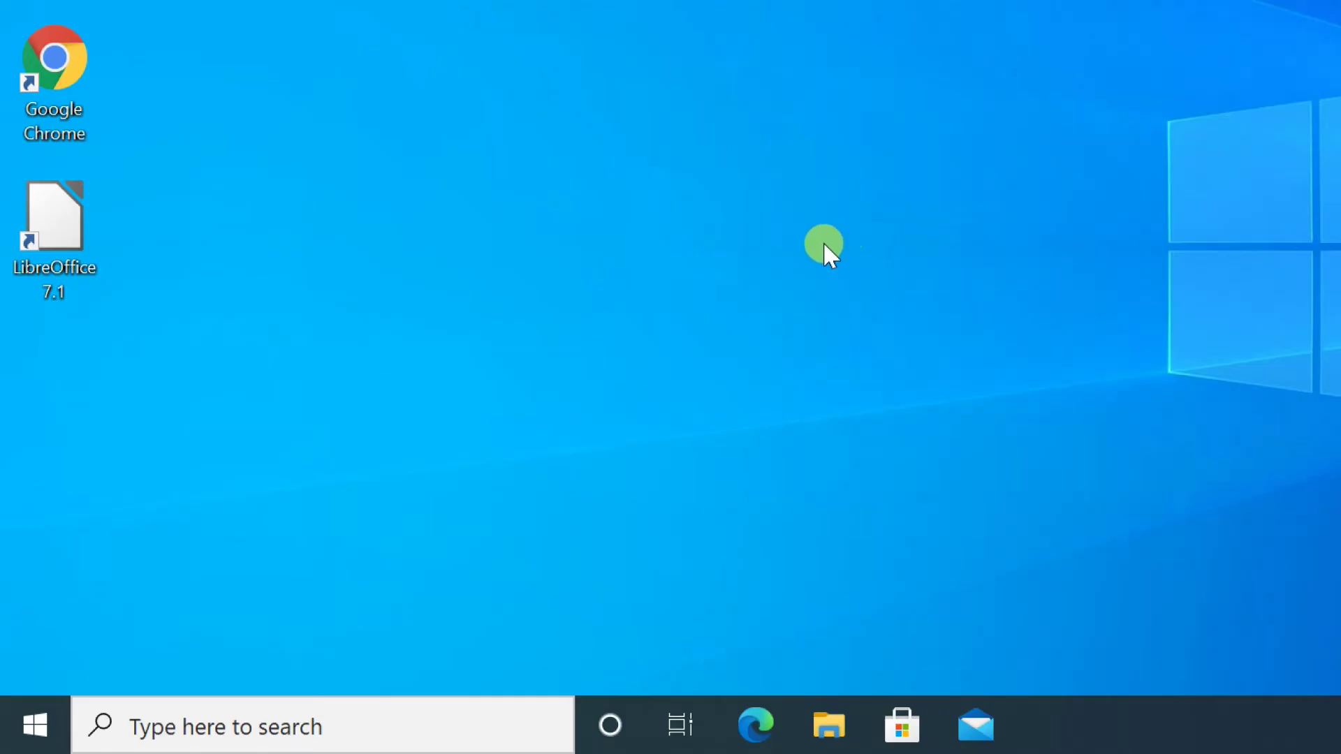
Shift-click Restart from the Start menu power options to reboot into recovery
{"action": "left_click", "coordinate": [14, 732]}
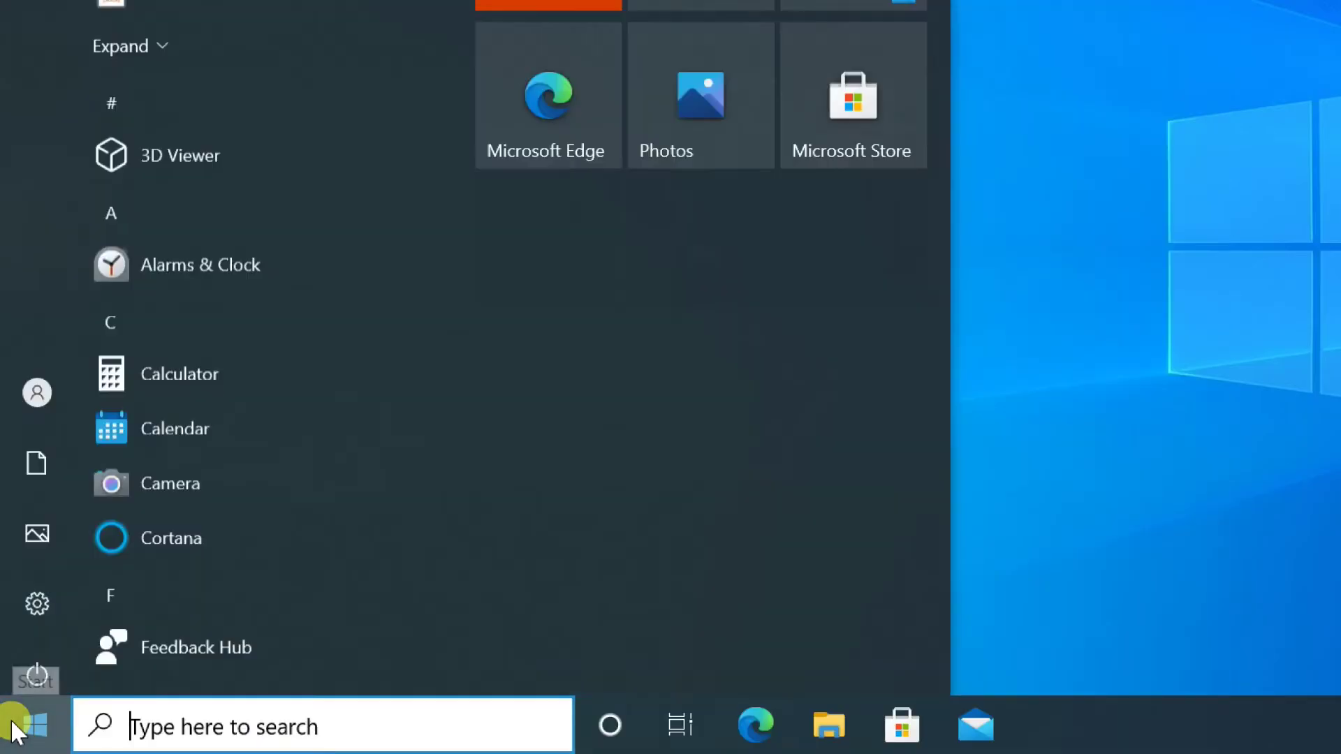
{"action": "left_click", "coordinate": [42, 657]}
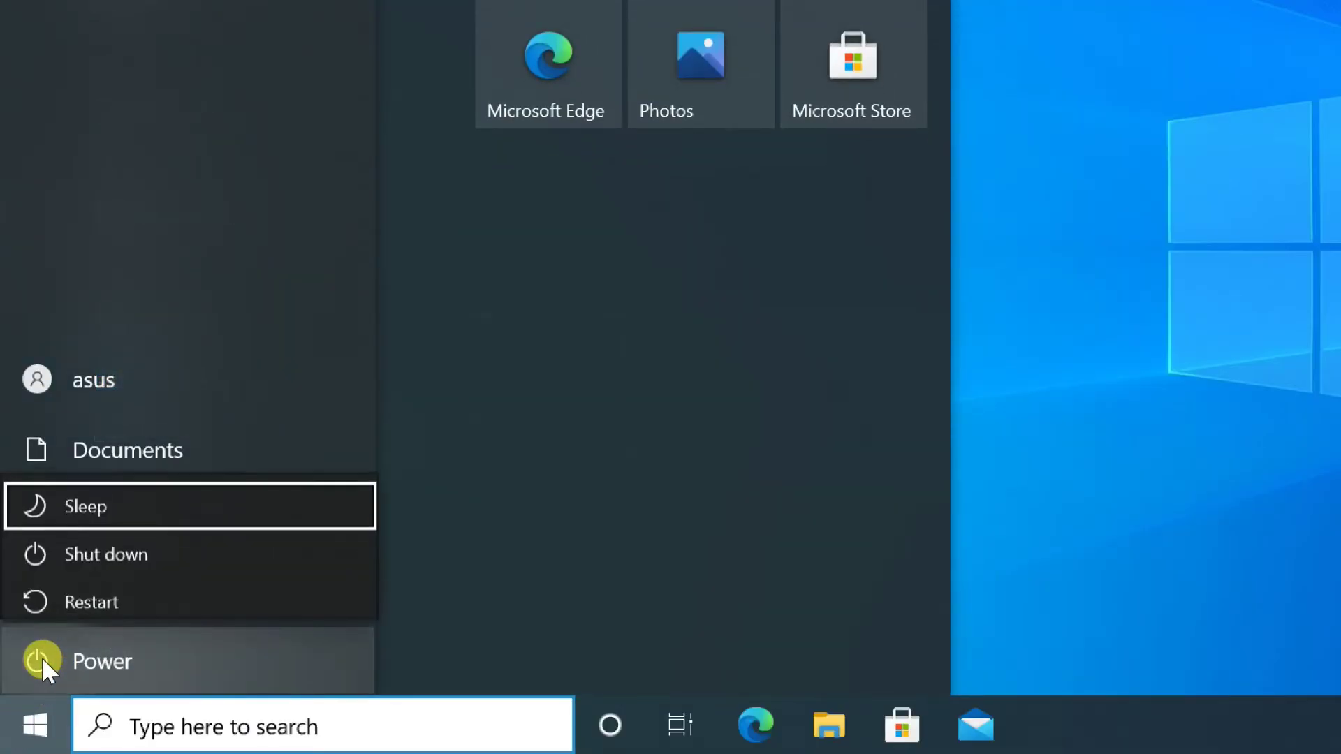
{"action": "key", "text": "shift"}
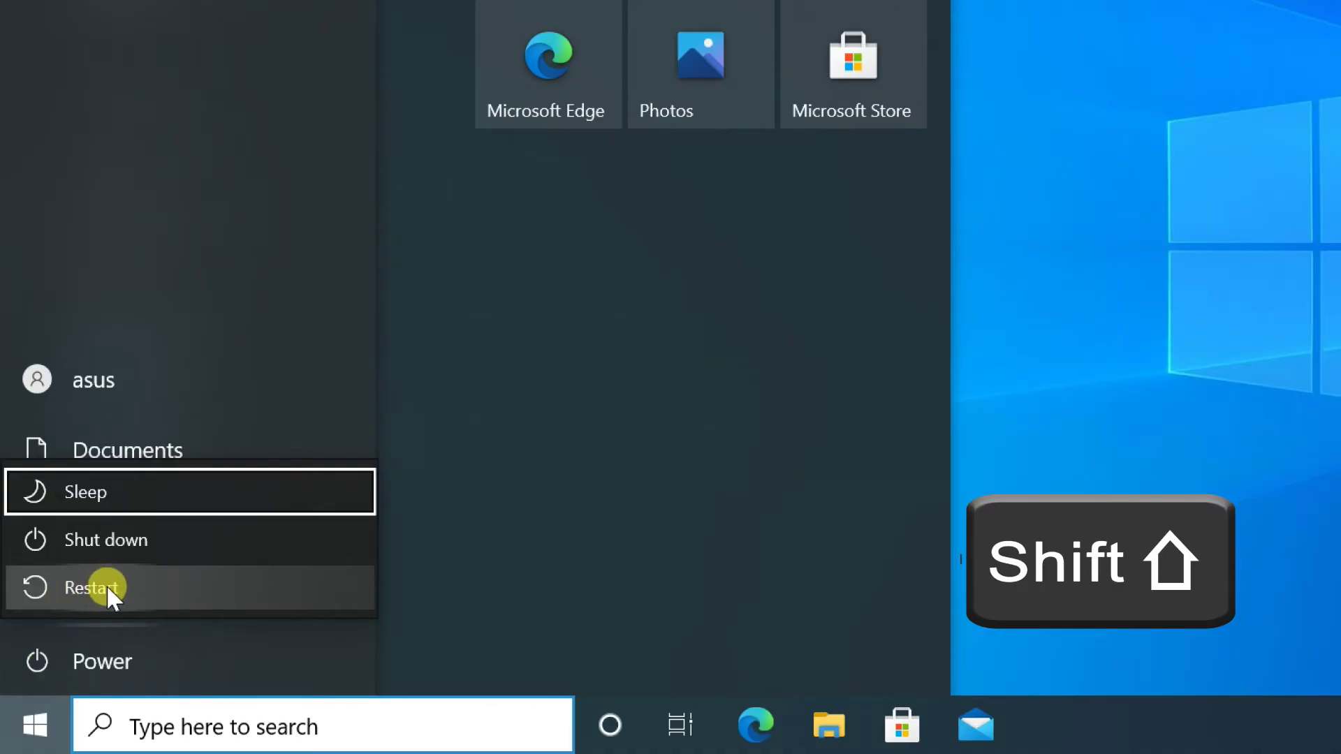
{"action": "left_click", "coordinate": [105, 586], "text": "shift"}
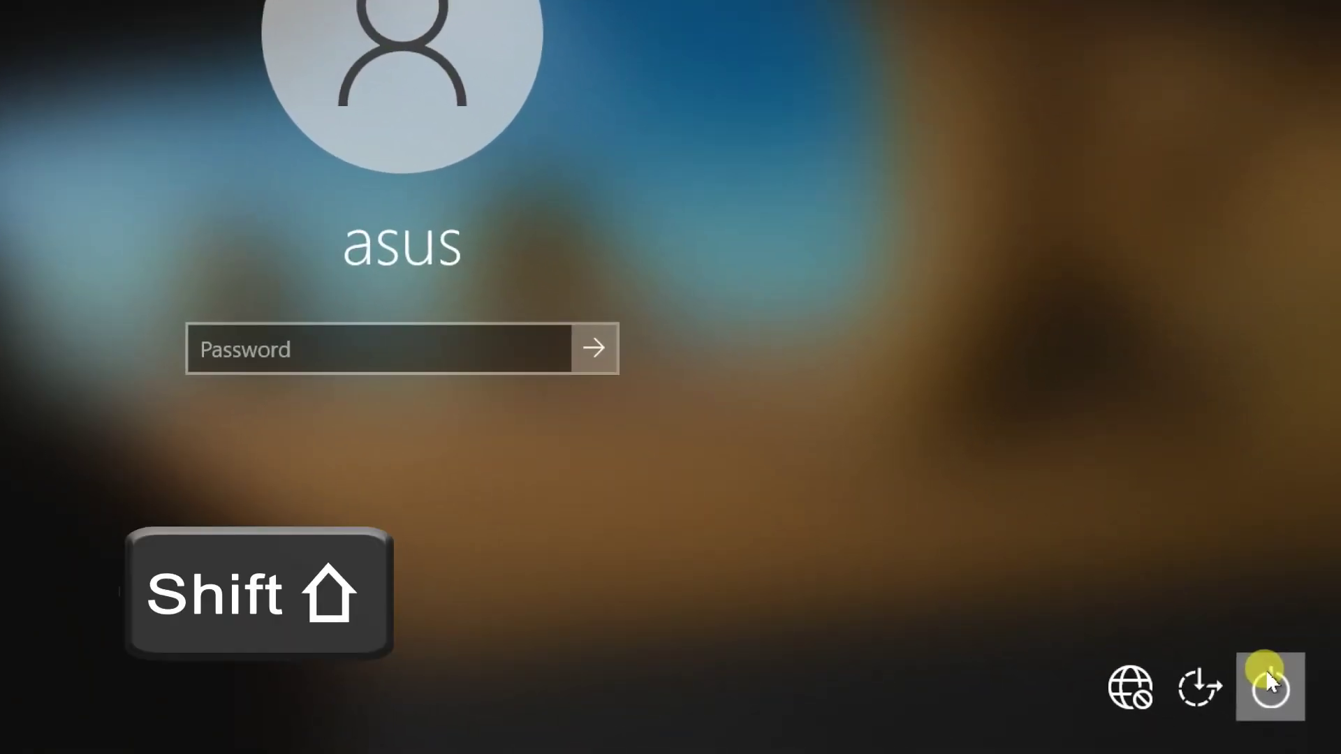
Shift-click Power > Restart again from the sign-in screen
{"action": "left_click", "coordinate": [1289, 694], "text": "shift"}
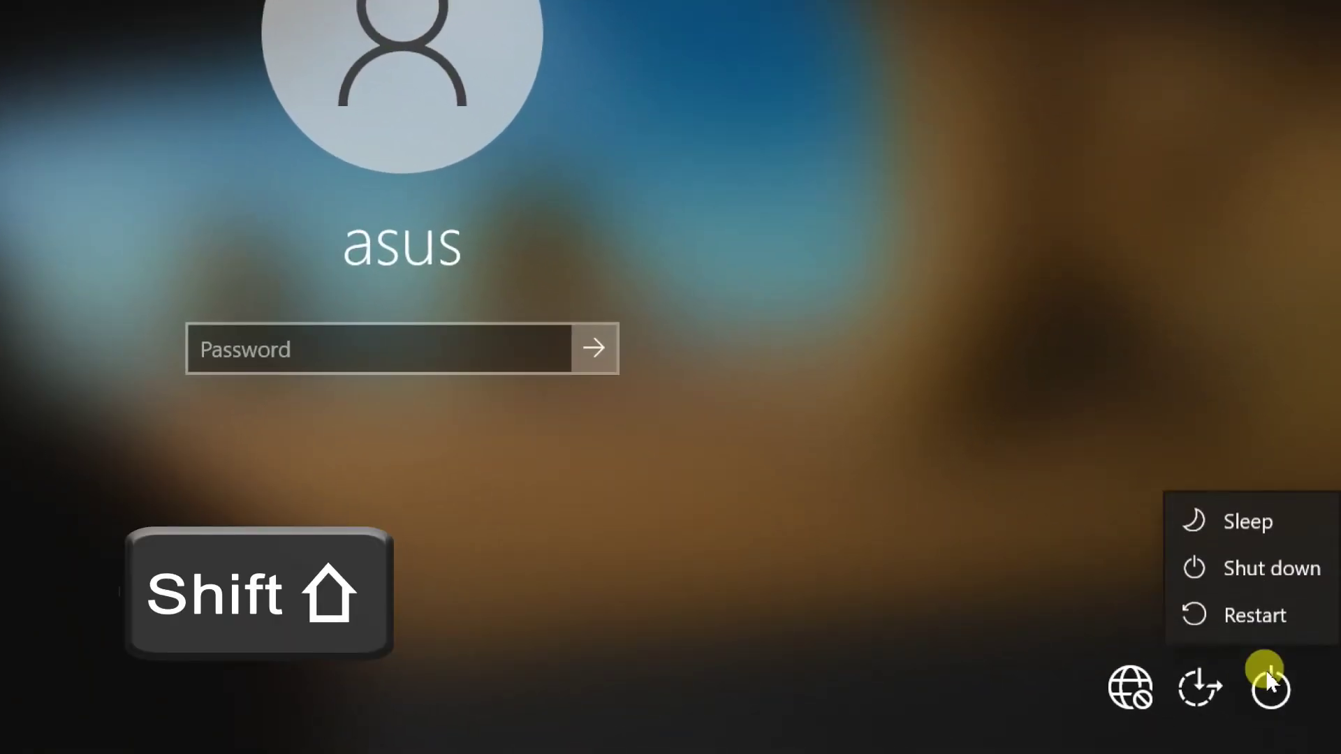
{"action": "left_click", "coordinate": [1262, 618], "text": "shift"}
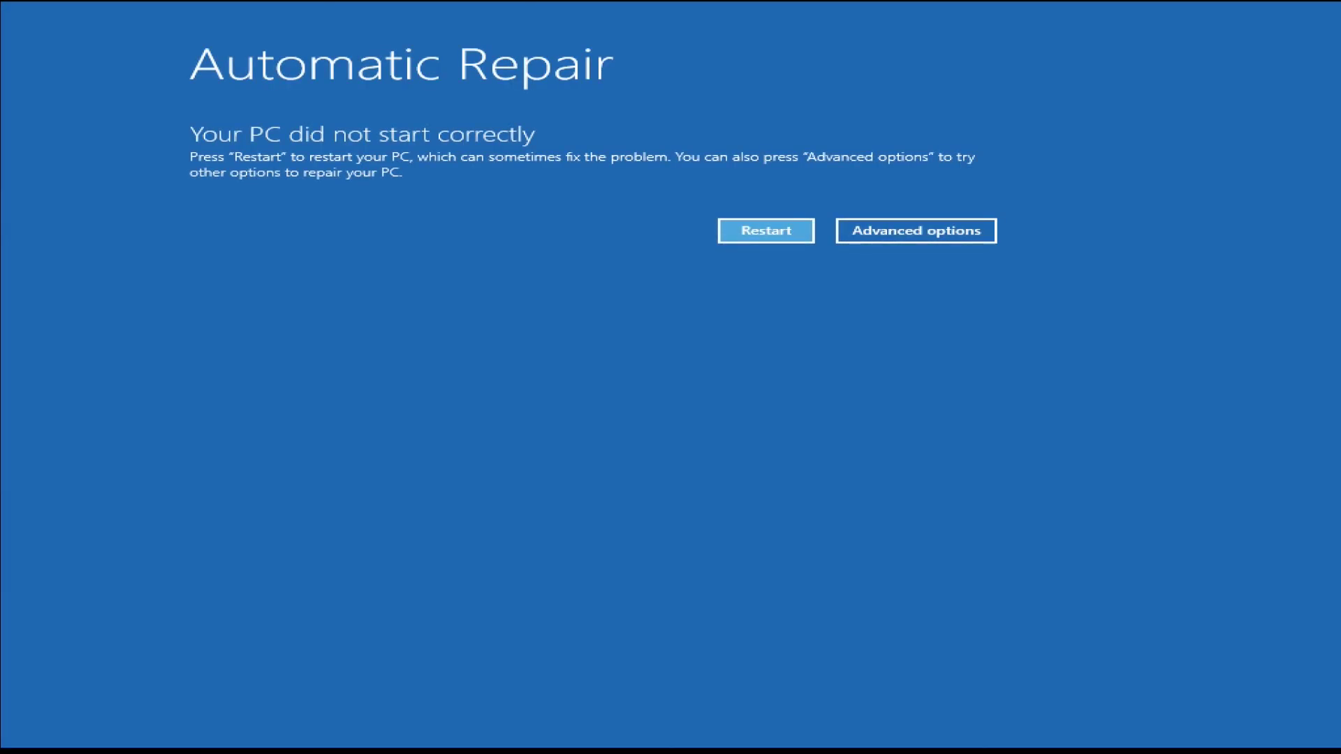
Choose Advanced options on the Automatic Repair screen to reach Choose an option
{"action": "left_click", "coordinate": [901, 244]}
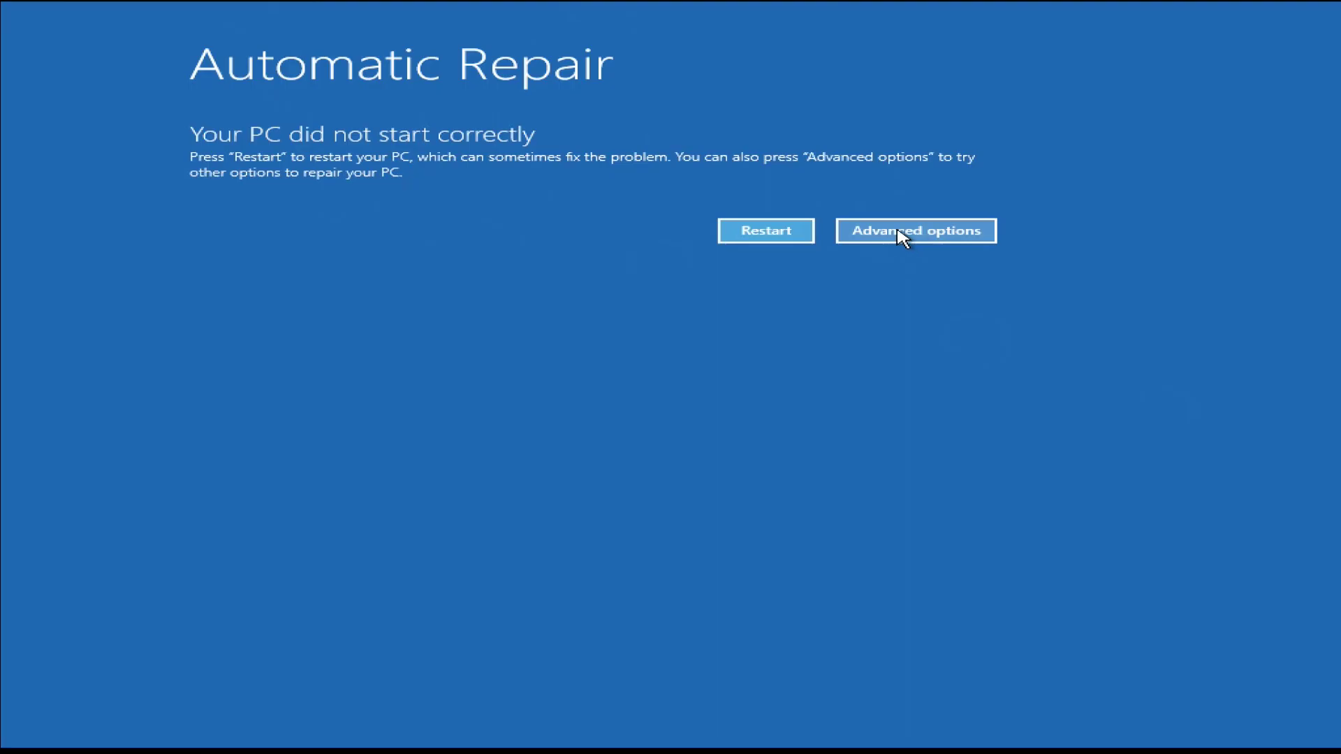
{"action": "left_click", "coordinate": [900, 237]}
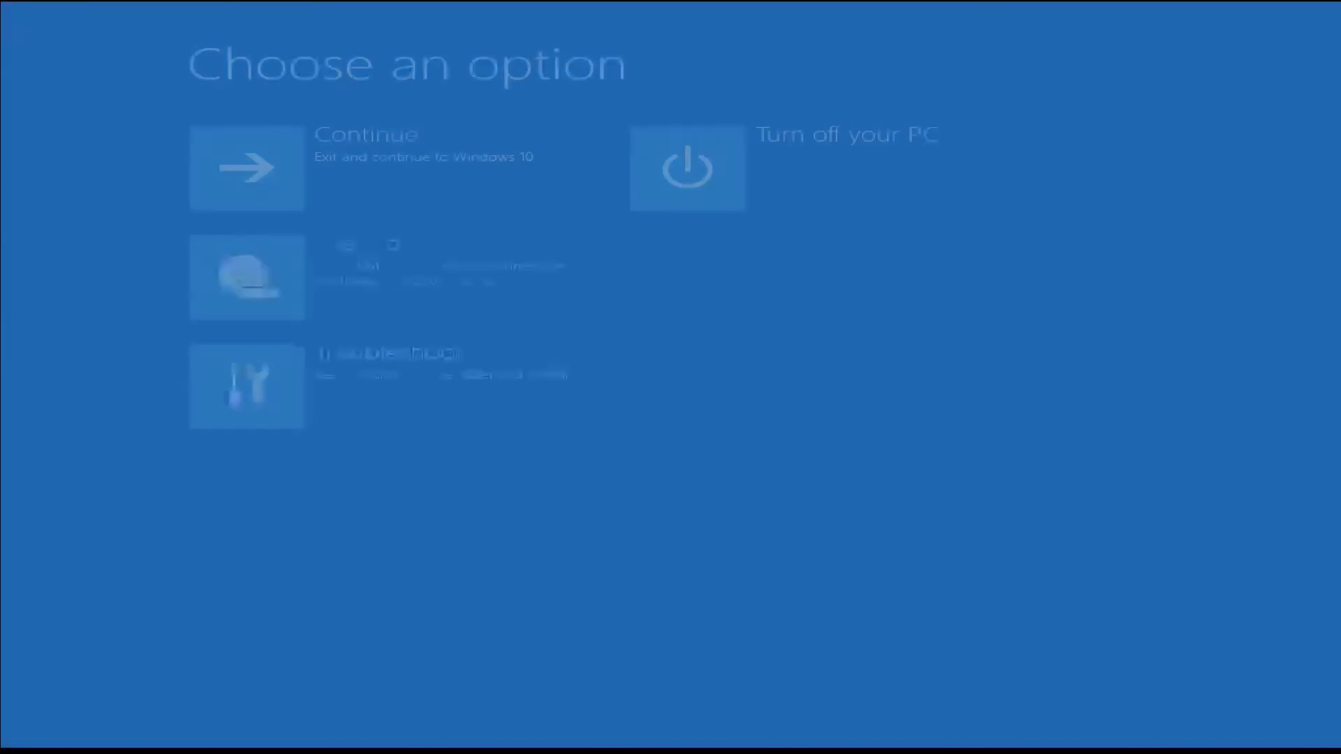